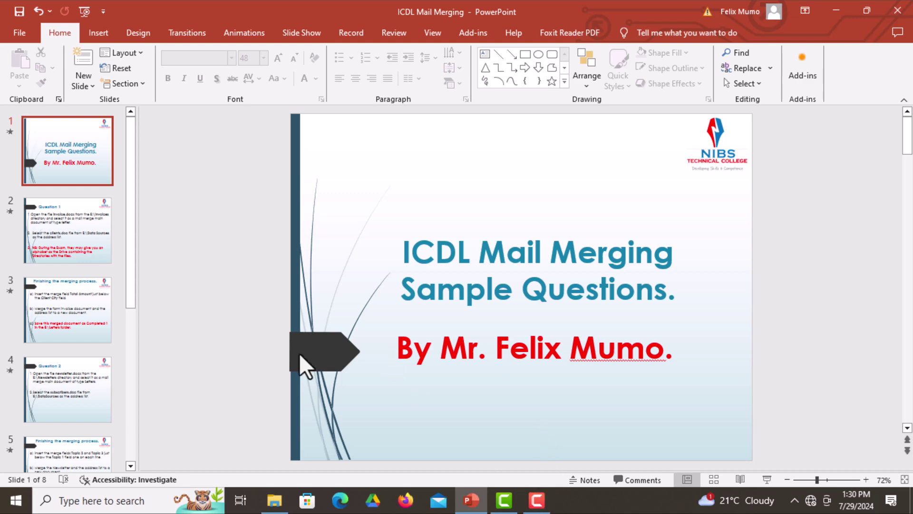
Show the Question 1 slide in PowerPoint, and open the Invoice document from E:\Invoices in Word
click(59, 229)
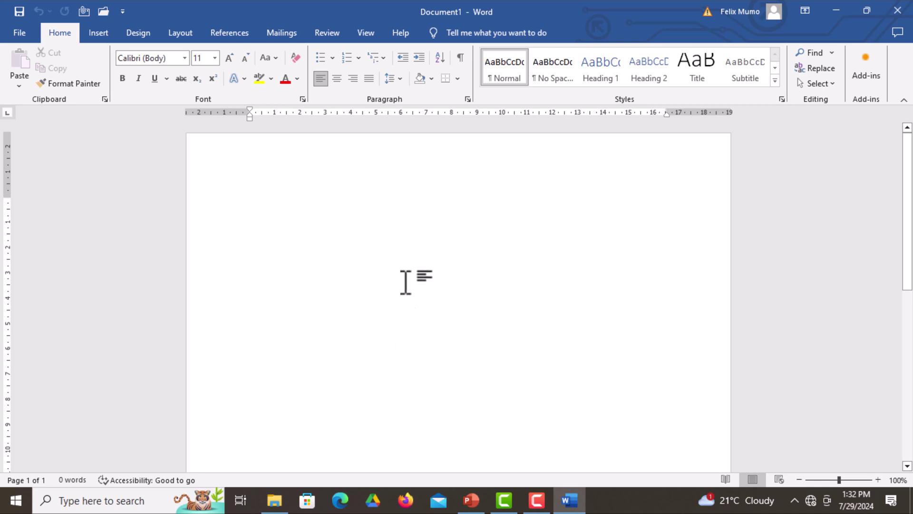
click(20, 33)
click(56, 127)
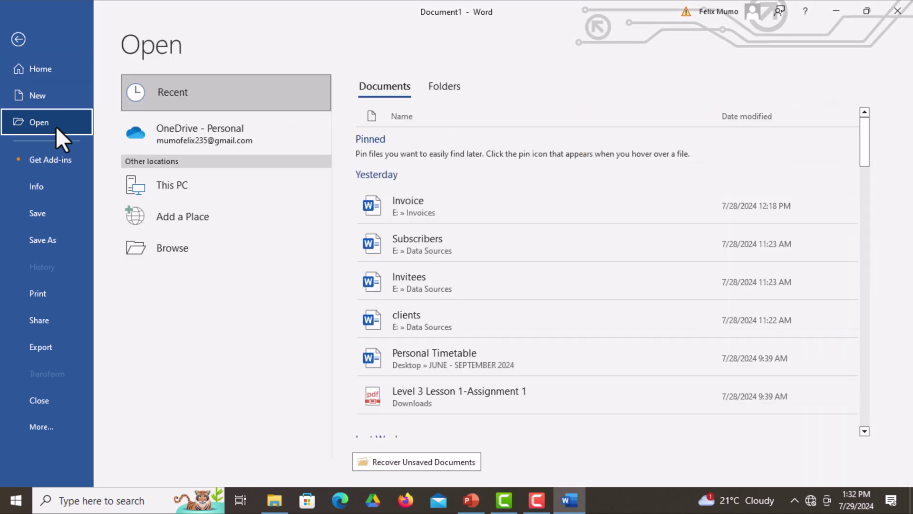
click(190, 247)
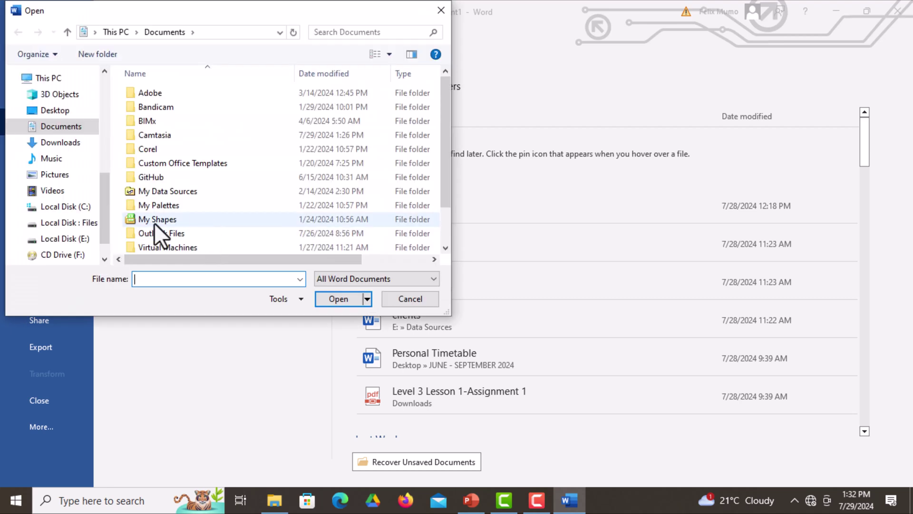
drag(101, 218, 106, 239)
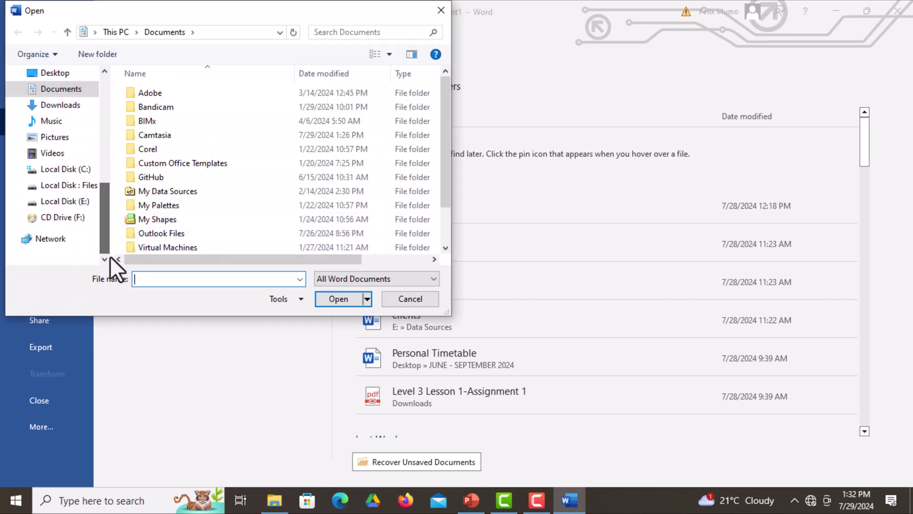
click(67, 204)
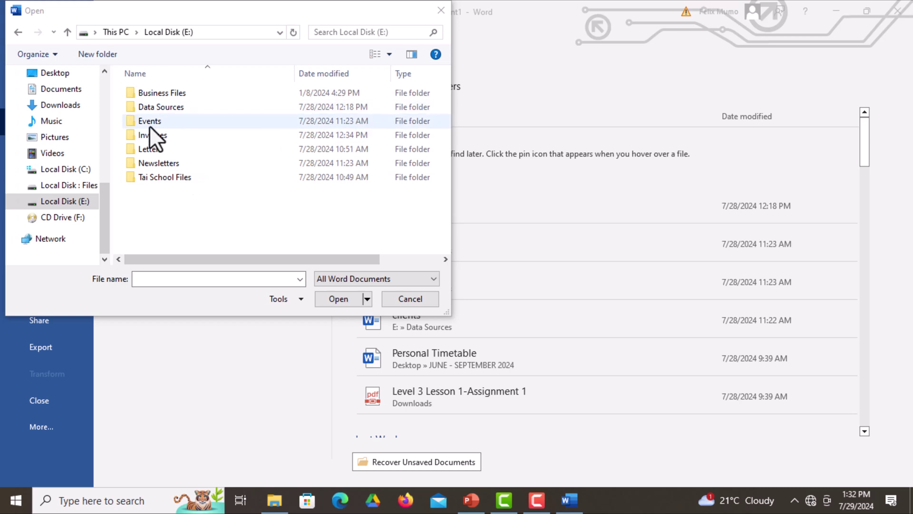
click(157, 137)
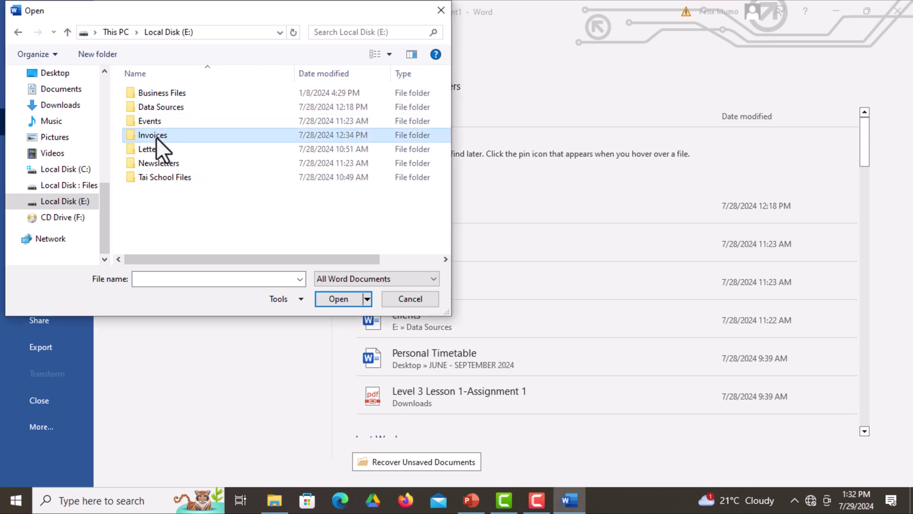
click(335, 299)
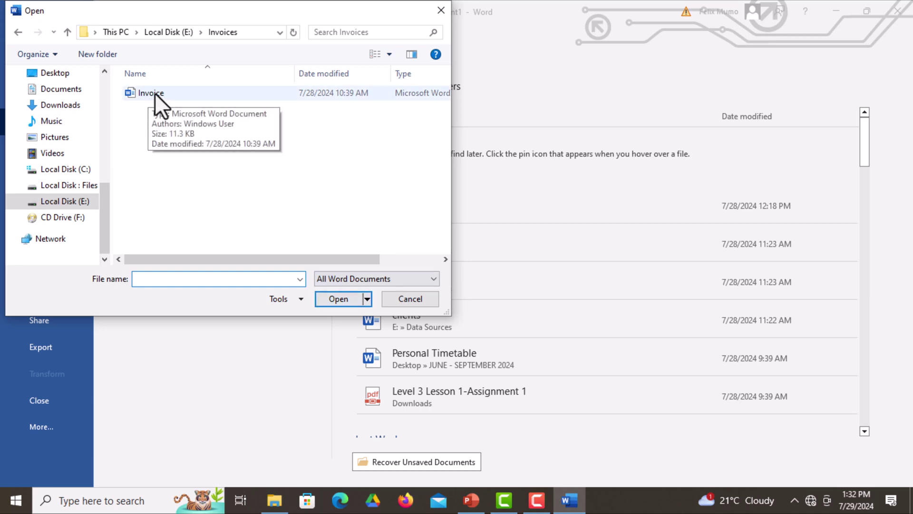
click(155, 93)
click(325, 299)
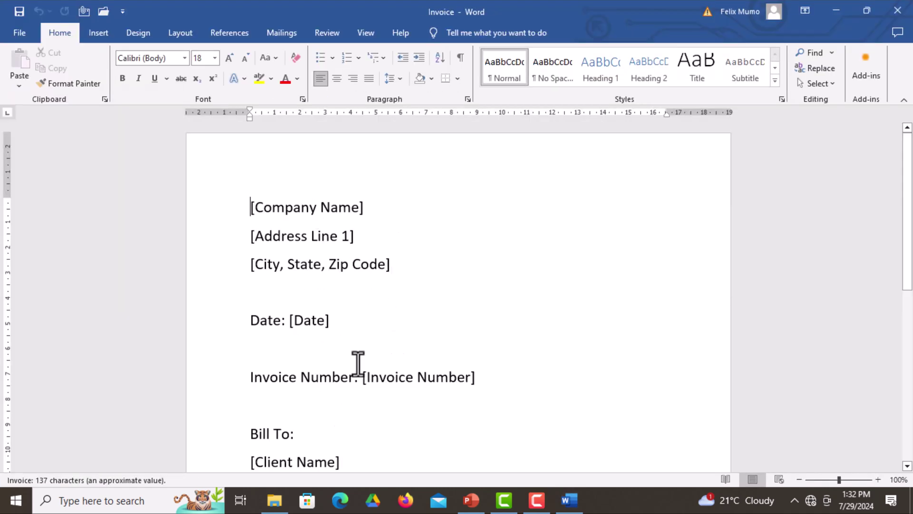
Review the first task of Question 1 in PowerPoint, and set the Word invoice as a mail merge main document of type Letters
click(469, 504)
drag(368, 202, 589, 240)
click(586, 246)
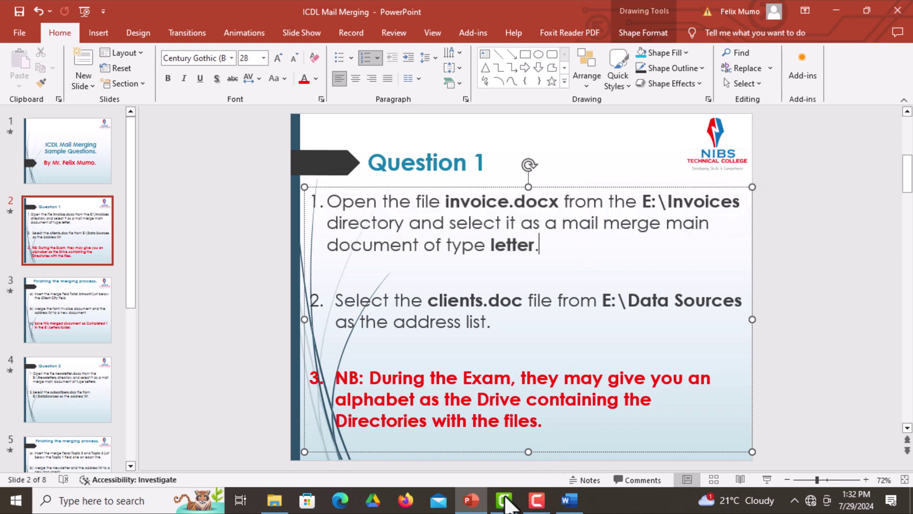
click(569, 500)
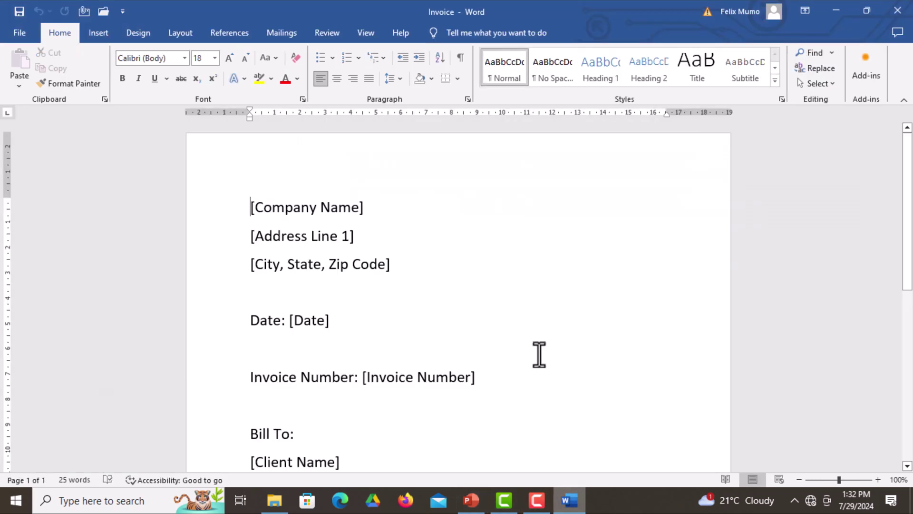
click(290, 33)
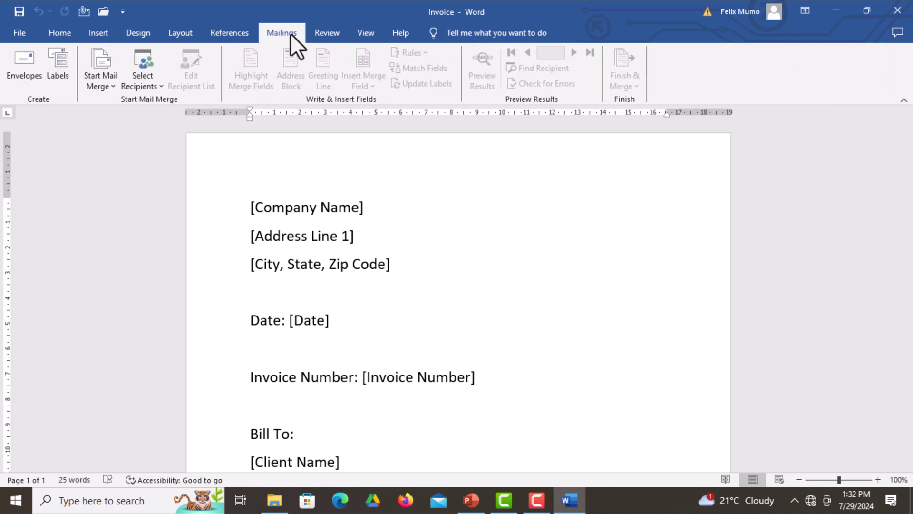
click(104, 86)
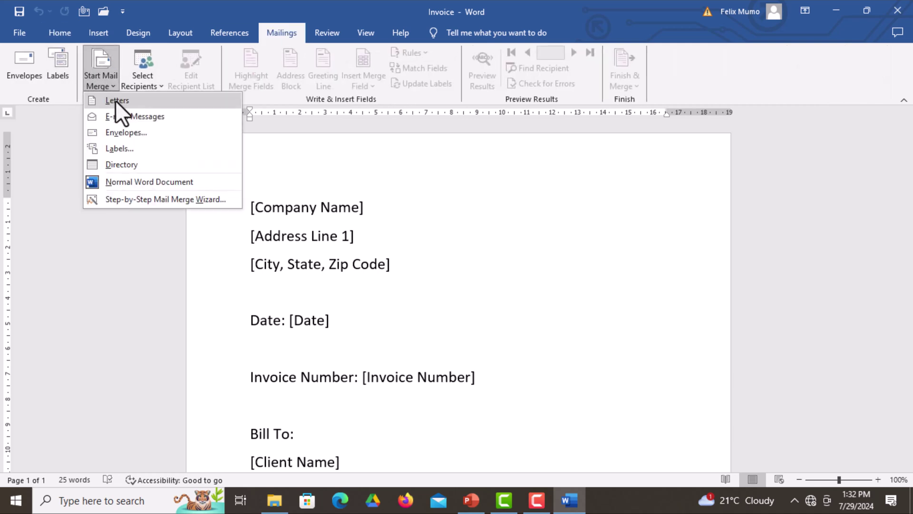
click(115, 101)
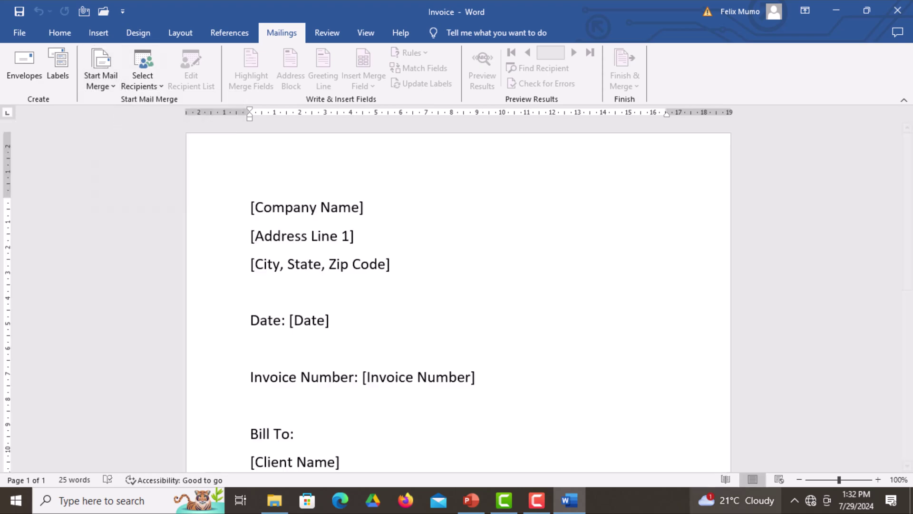
Review the second task of Question 1 in PowerPoint, and attach the existing clients file from E:\Data Sources as the Word invoice's recipient list
click(470, 499)
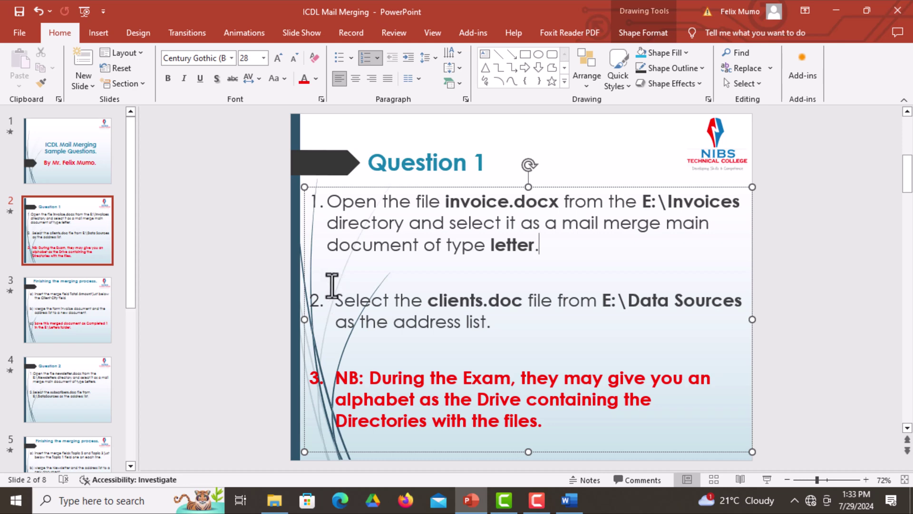
drag(335, 299, 543, 333)
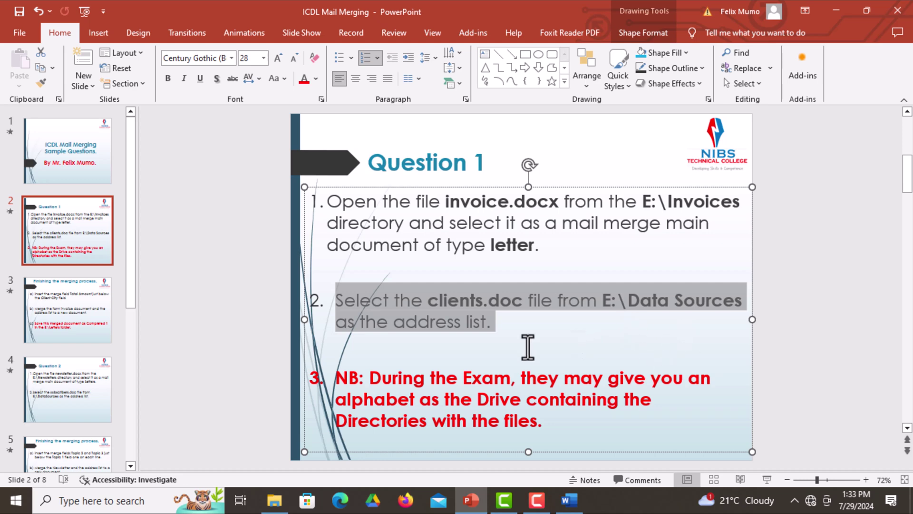
click(806, 296)
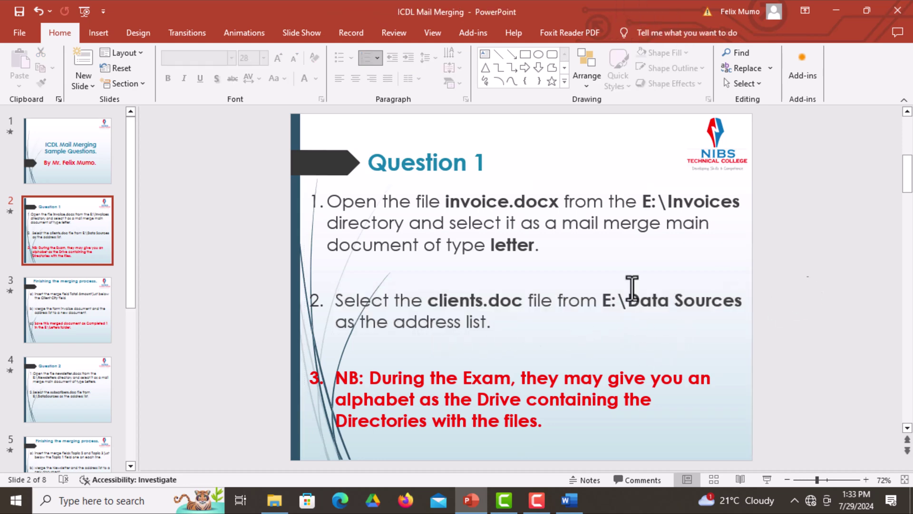
click(569, 500)
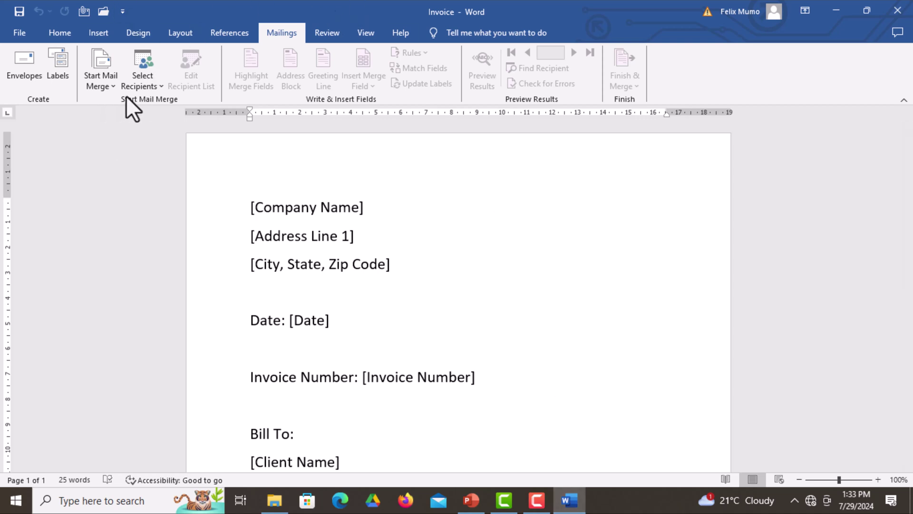
click(160, 87)
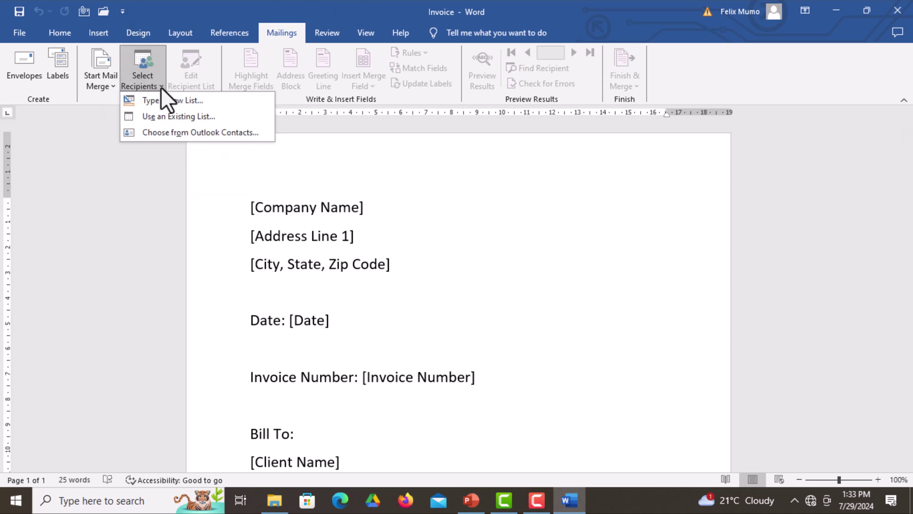
click(167, 115)
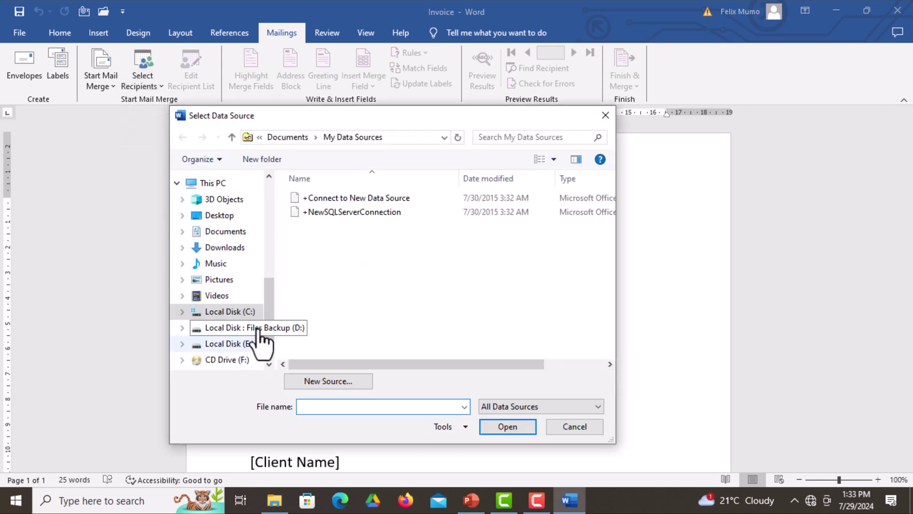
click(232, 345)
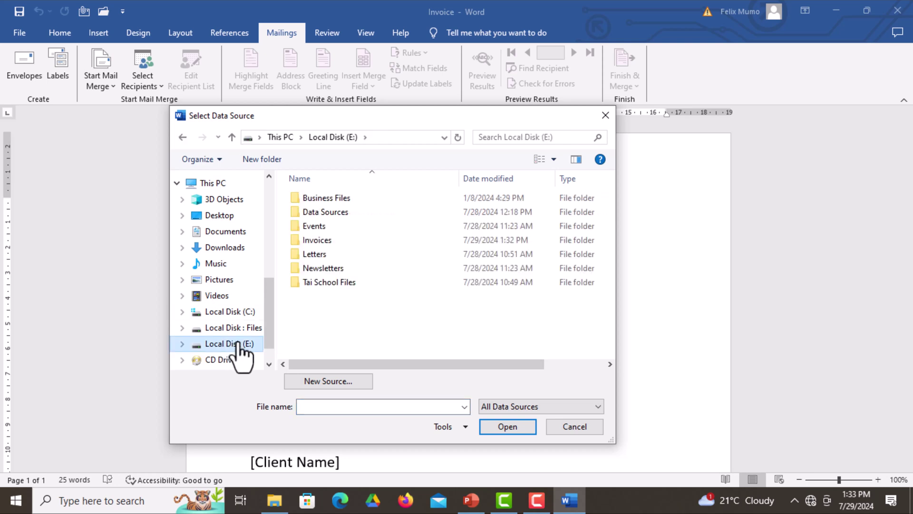
double_click(336, 214)
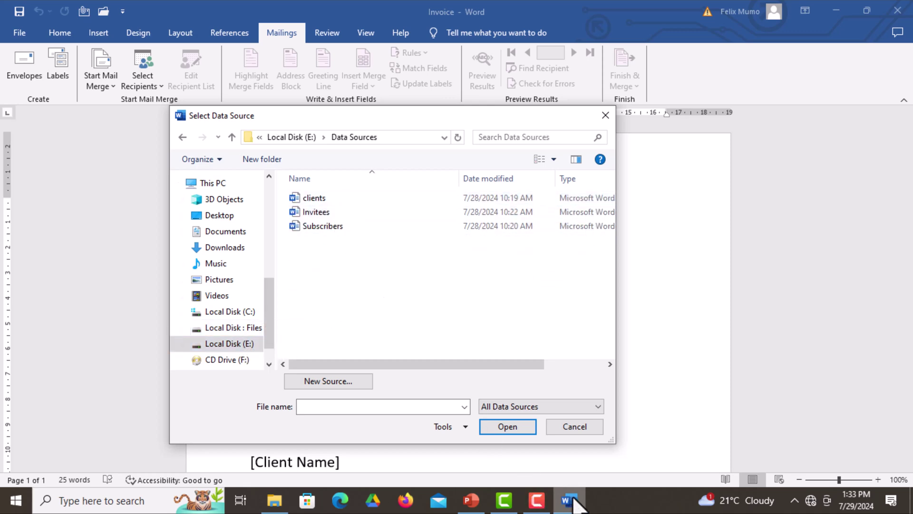
click(472, 508)
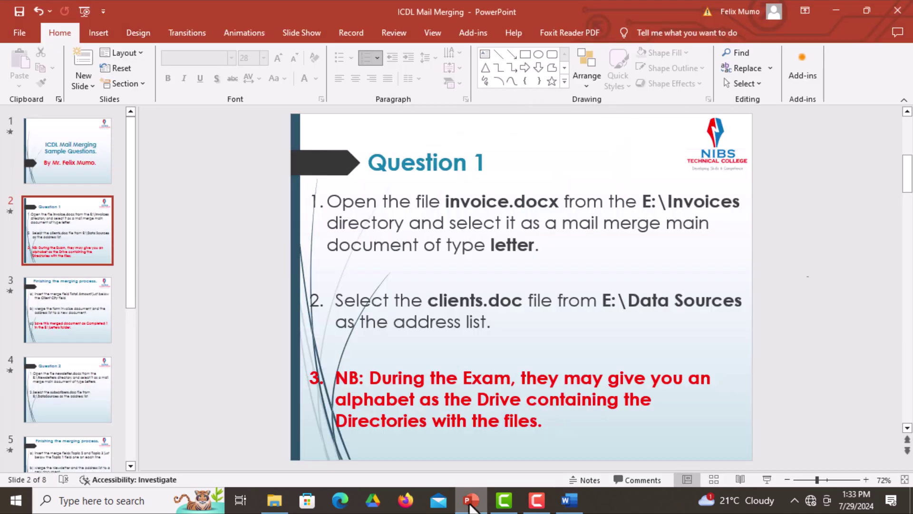
click(476, 509)
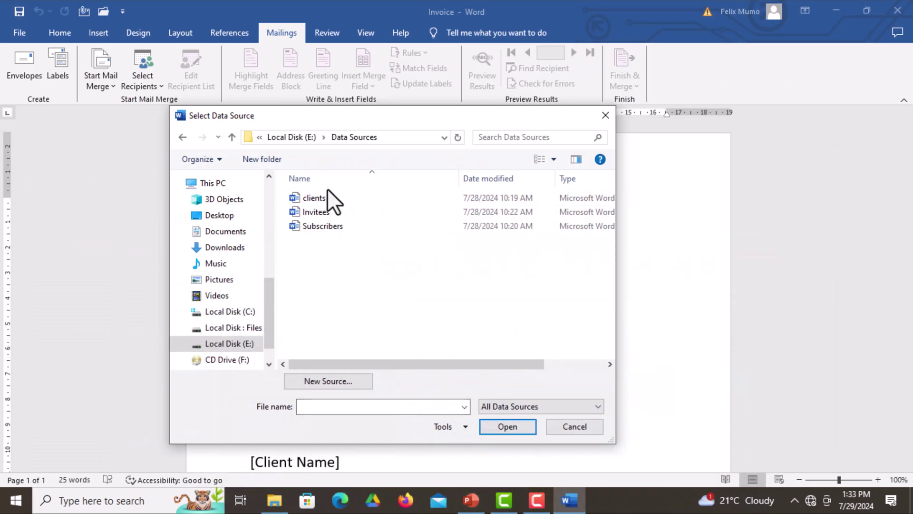
click(319, 199)
click(507, 426)
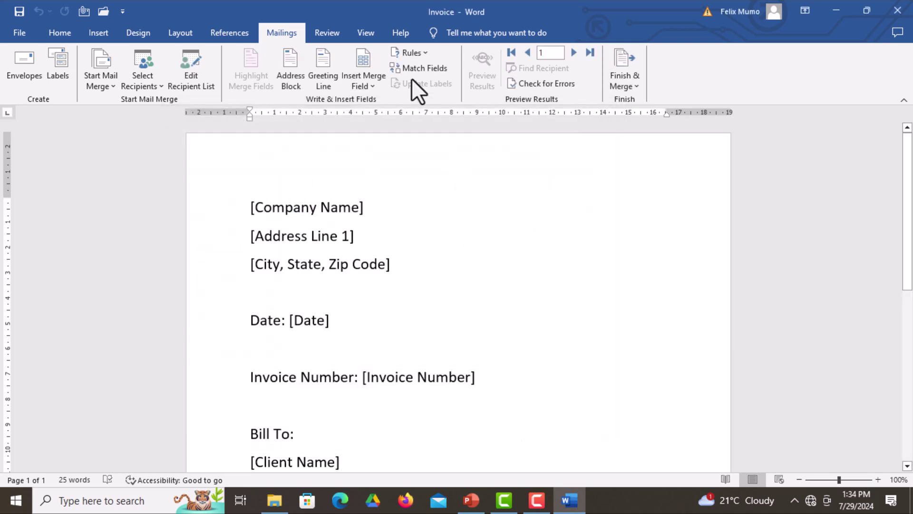
Examine the merge fields available for the invoice, and read the exam drive note on PowerPoint's Question 1 slide before returning to Word
click(375, 87)
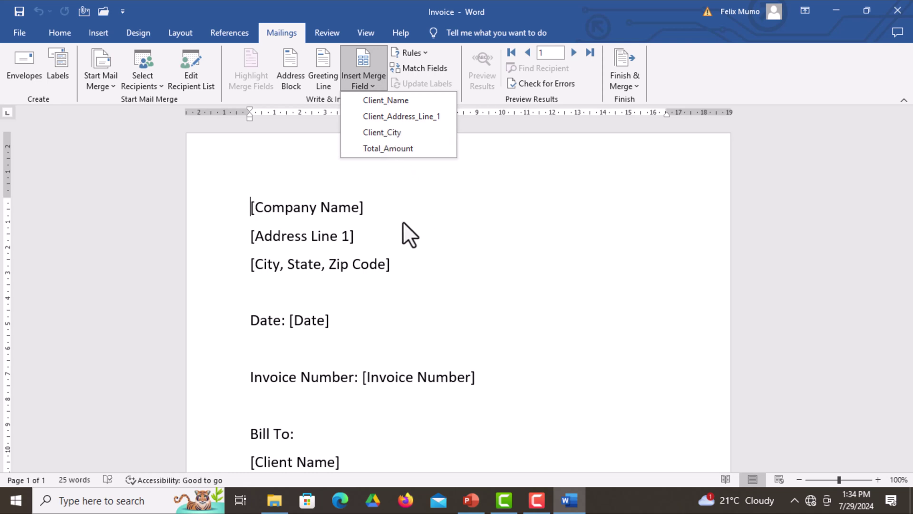
click(417, 192)
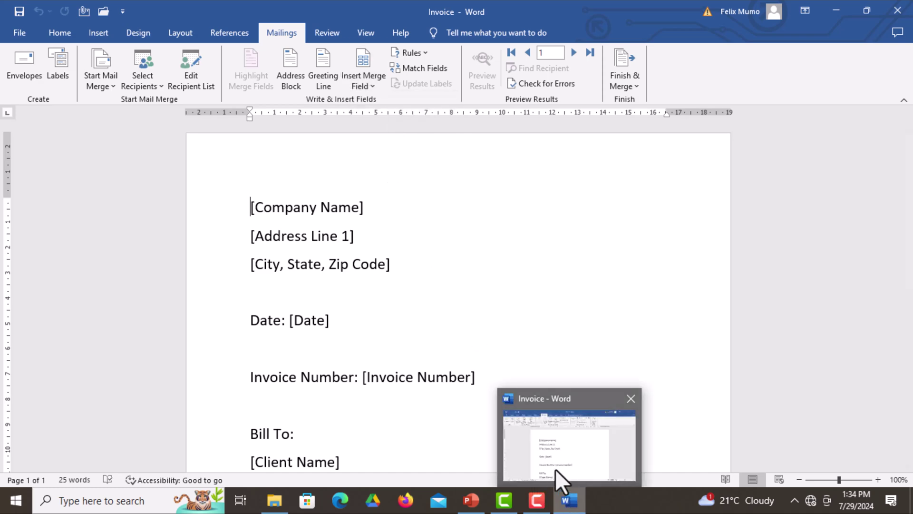
click(470, 500)
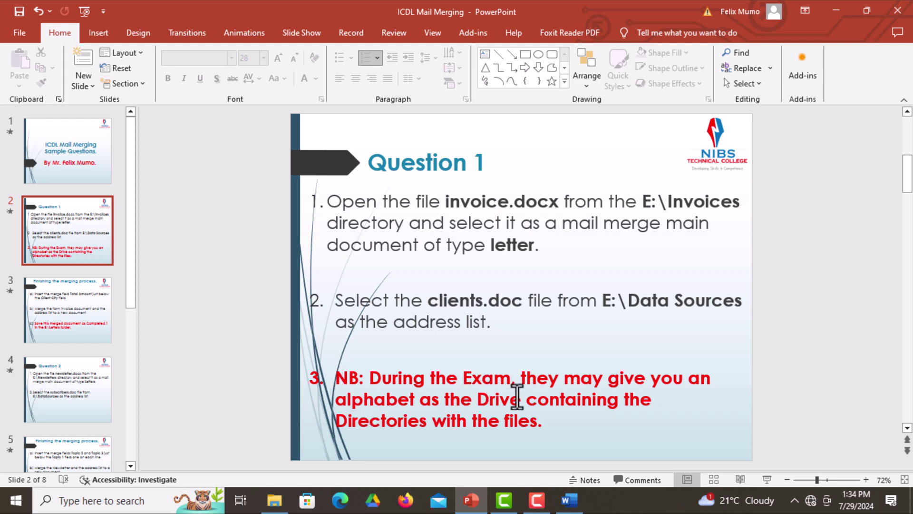
drag(601, 380, 472, 393)
drag(517, 400, 551, 428)
click(542, 430)
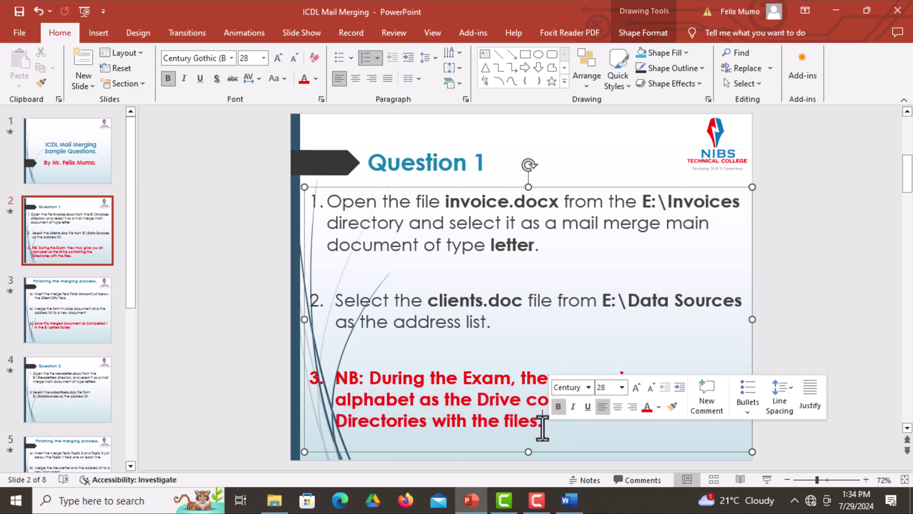
click(812, 320)
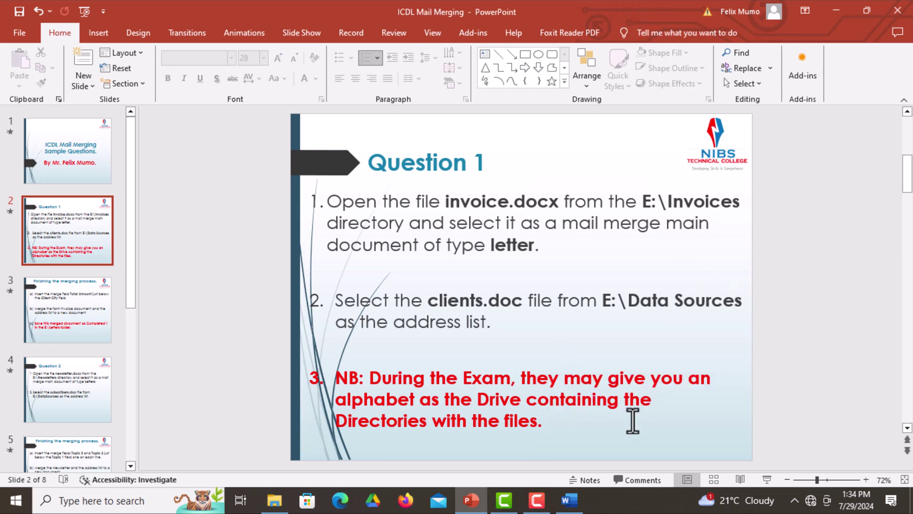
click(567, 502)
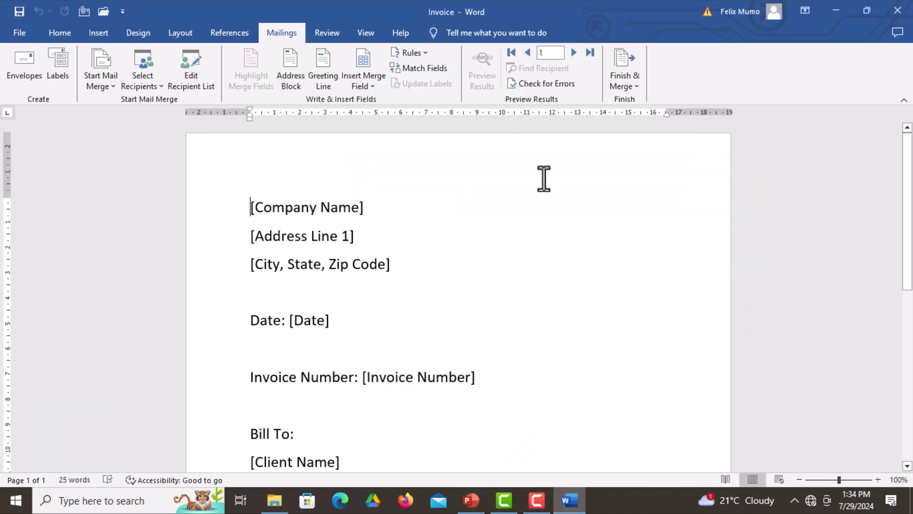
Locate Local Disk (E:) while browsing for documents to open, and return to the invoice without opening a file
click(7, 31)
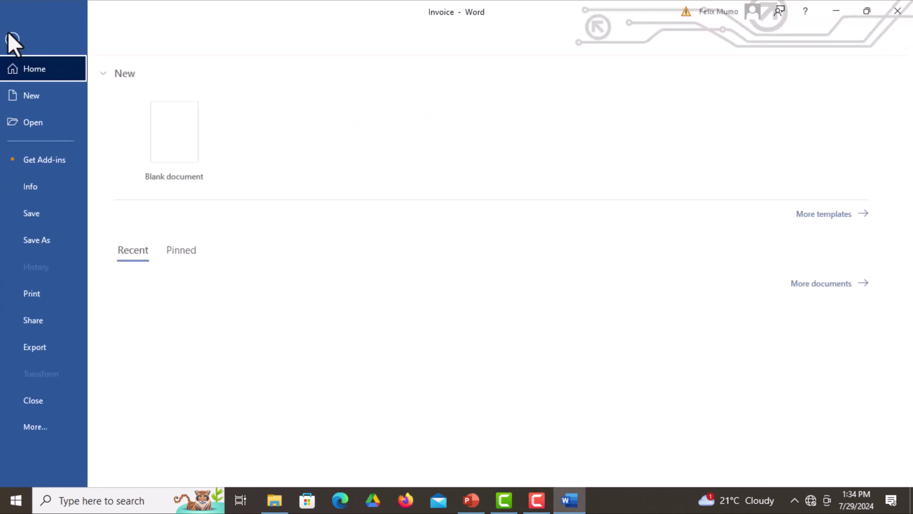
click(53, 119)
click(187, 253)
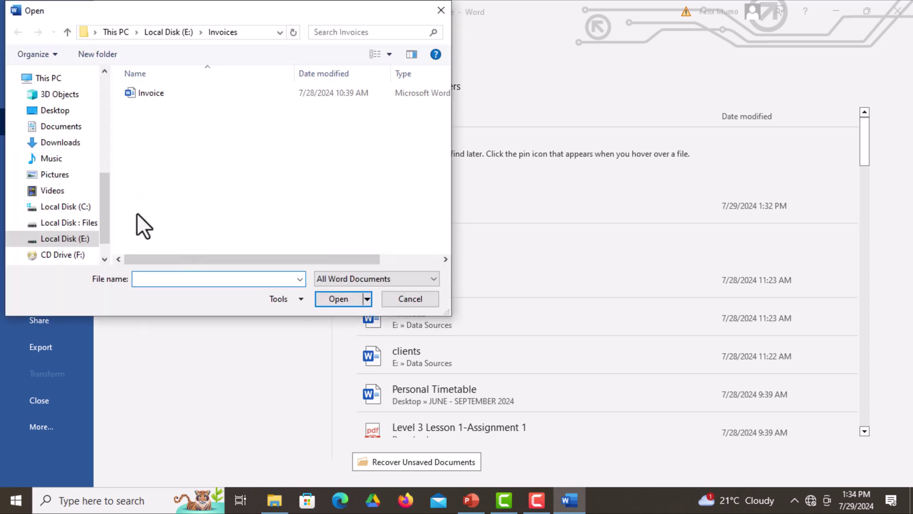
drag(102, 187, 116, 219)
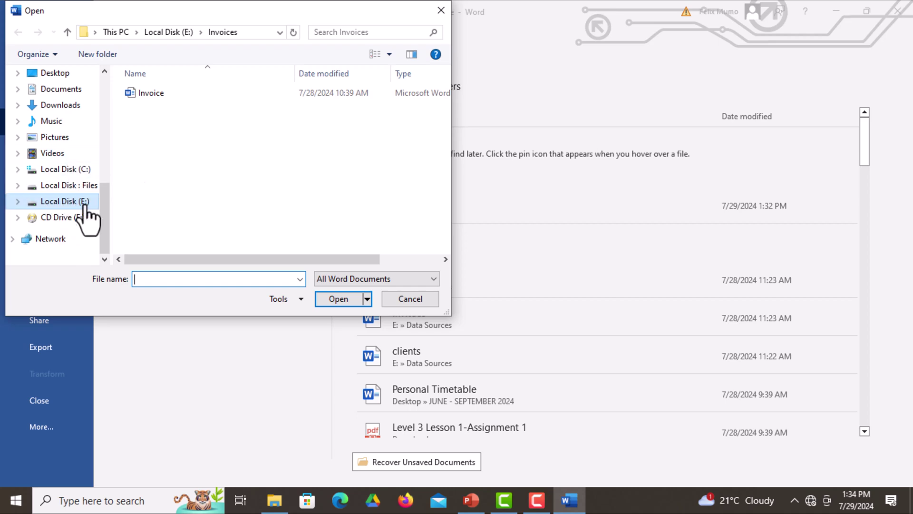
click(405, 300)
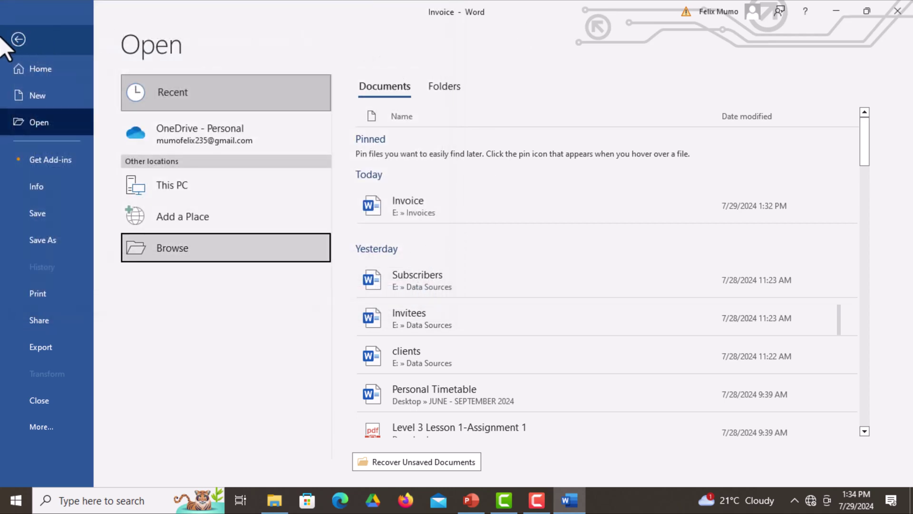
click(18, 38)
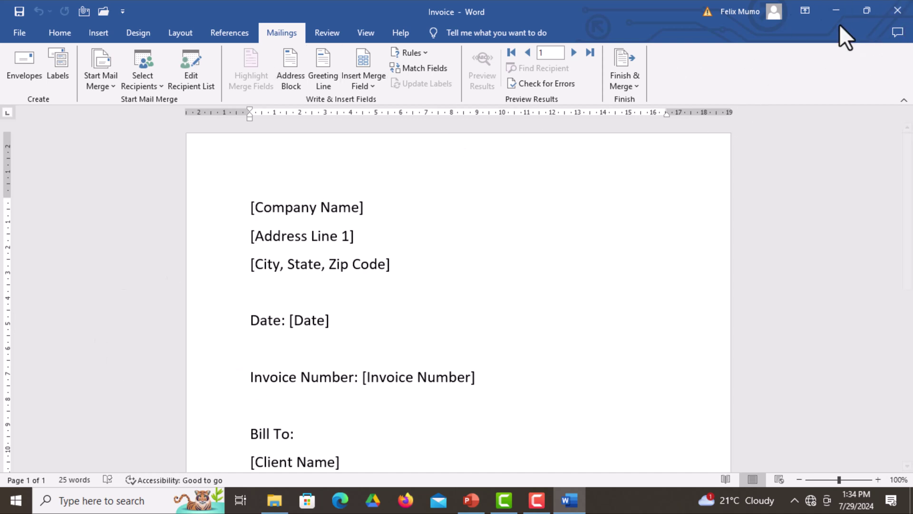
Close the invoice without saving its changes
click(909, 7)
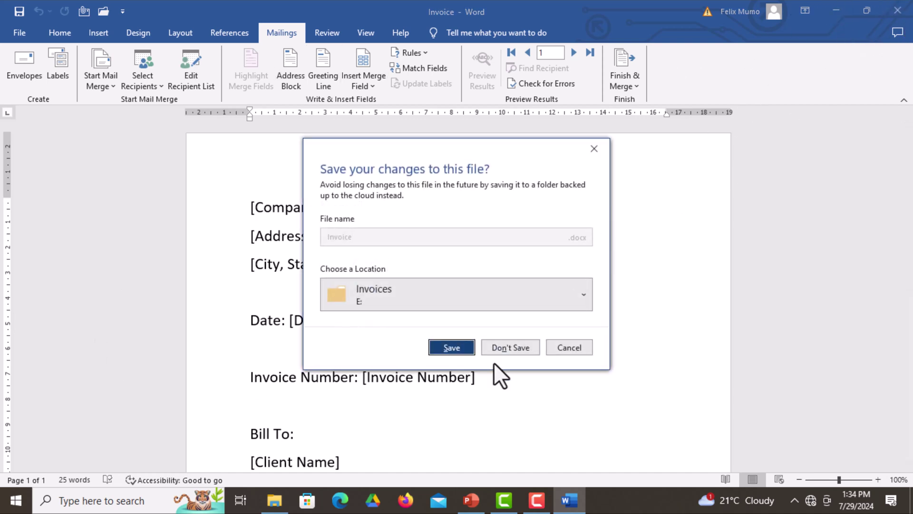
click(506, 351)
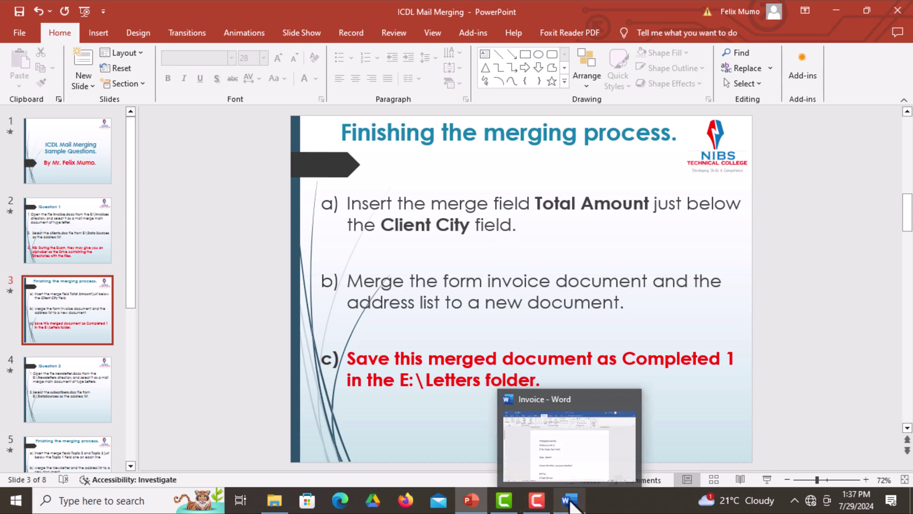
Switch to the Word invoice and insert the Total_Amount merge field on a new line directly below [Client City]
click(570, 505)
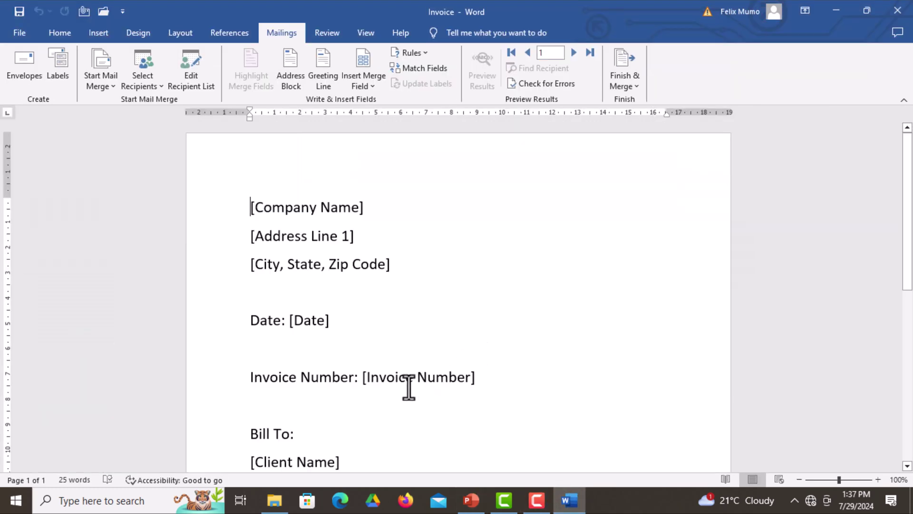
scroll(411, 387, down, 4)
scroll(366, 352, up, 1)
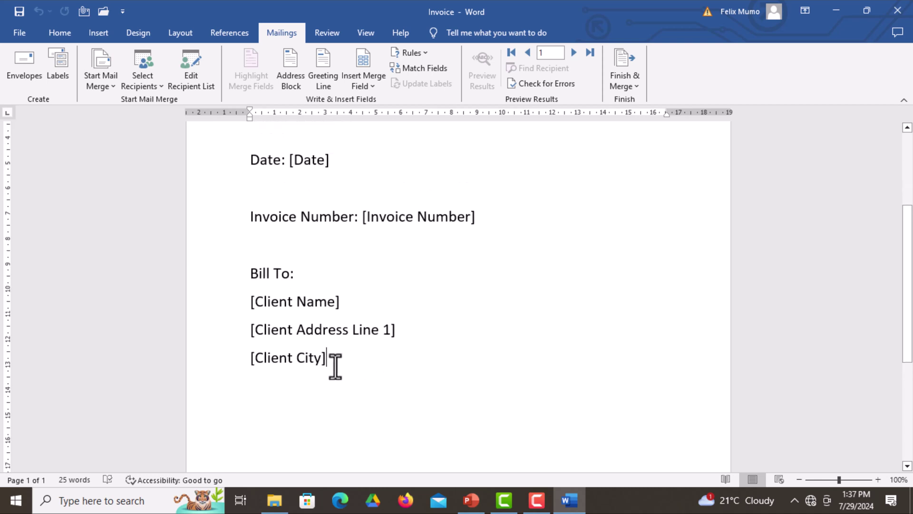
click(335, 366)
key(Return)
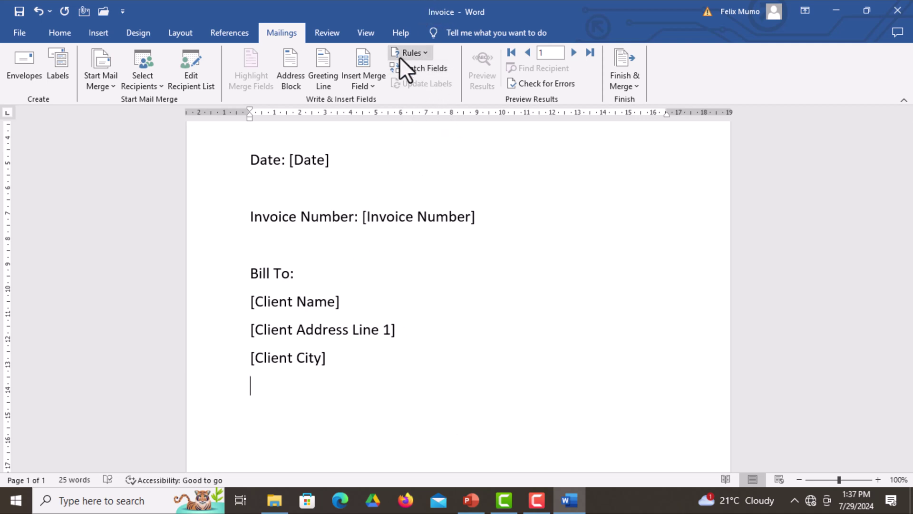
click(372, 87)
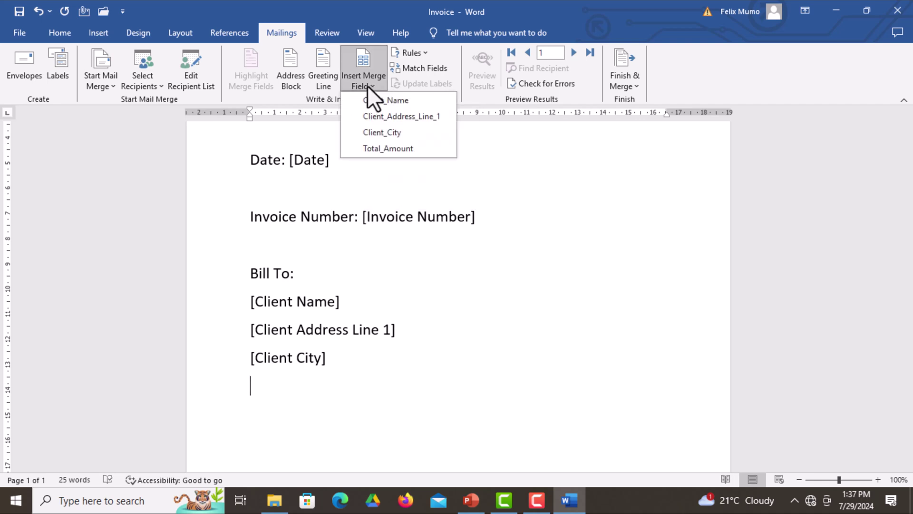
click(378, 148)
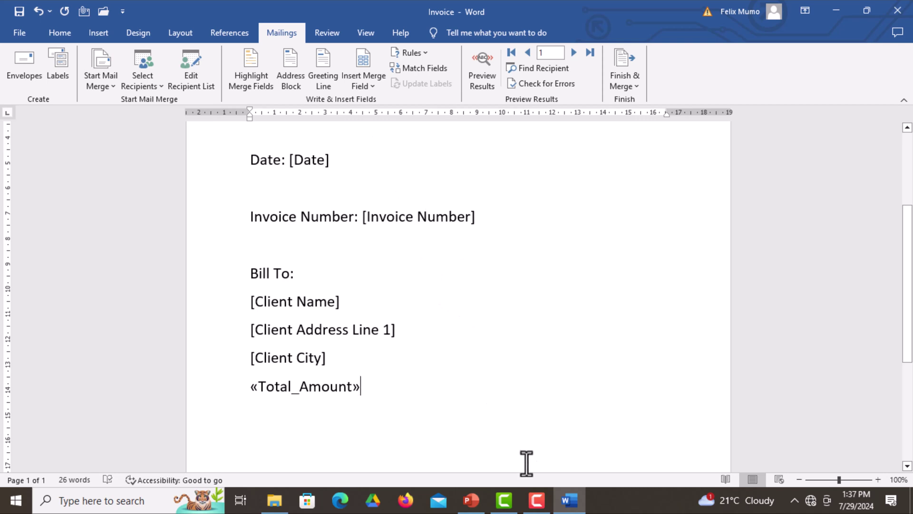
Read task b on the PowerPoint slide, and merge all records of the Word invoice into a new document of individual letters
click(473, 507)
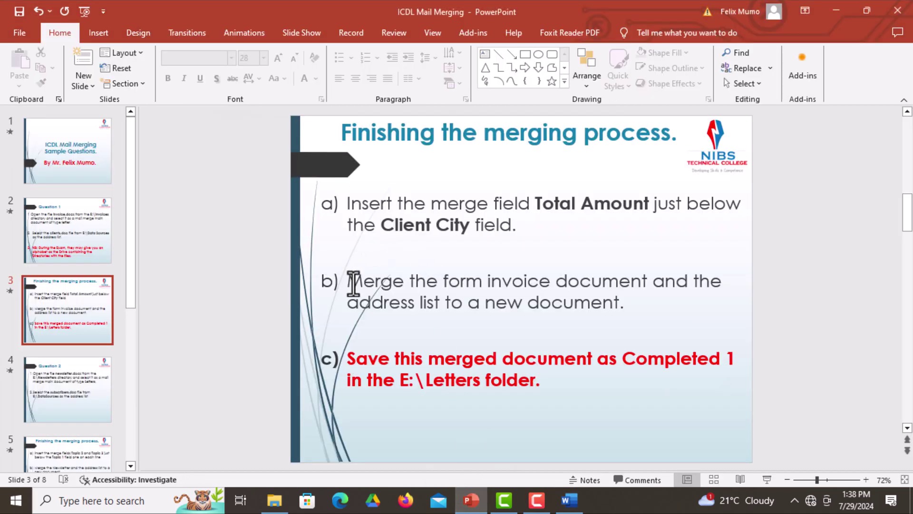
drag(355, 284, 638, 312)
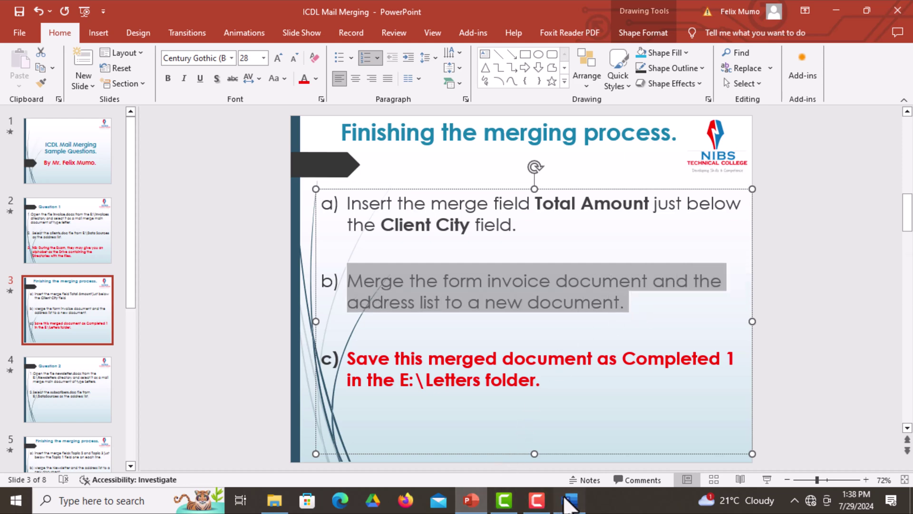
click(569, 499)
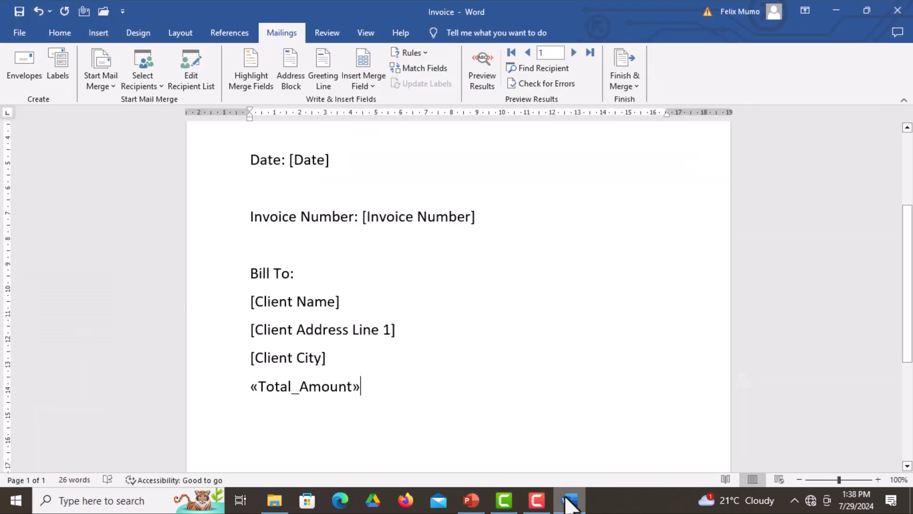
click(635, 89)
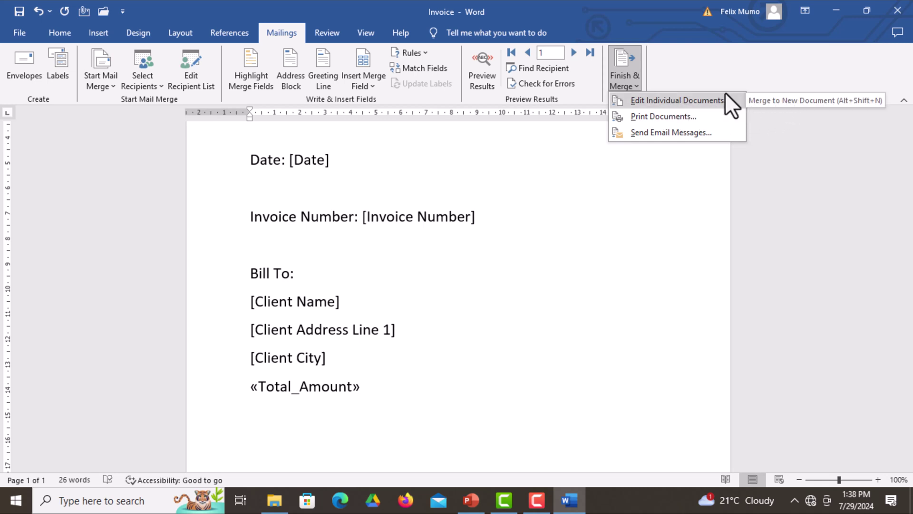
click(644, 102)
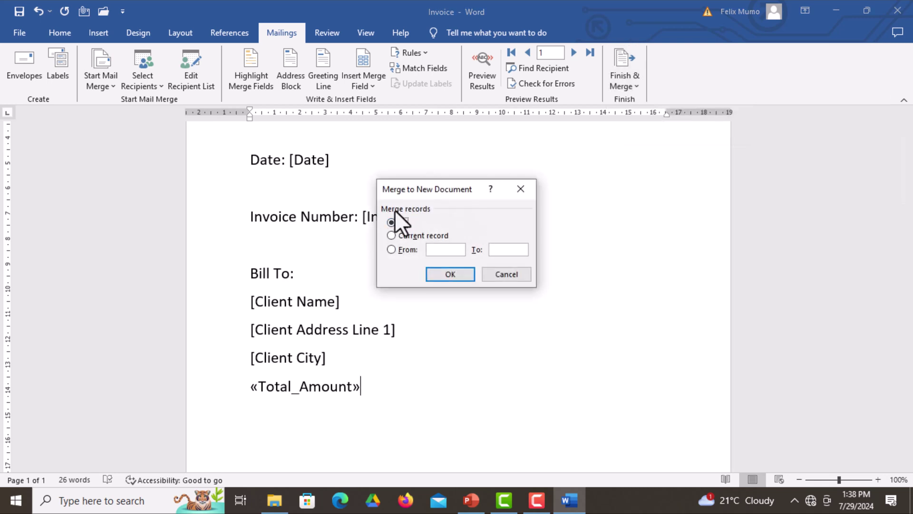
click(450, 275)
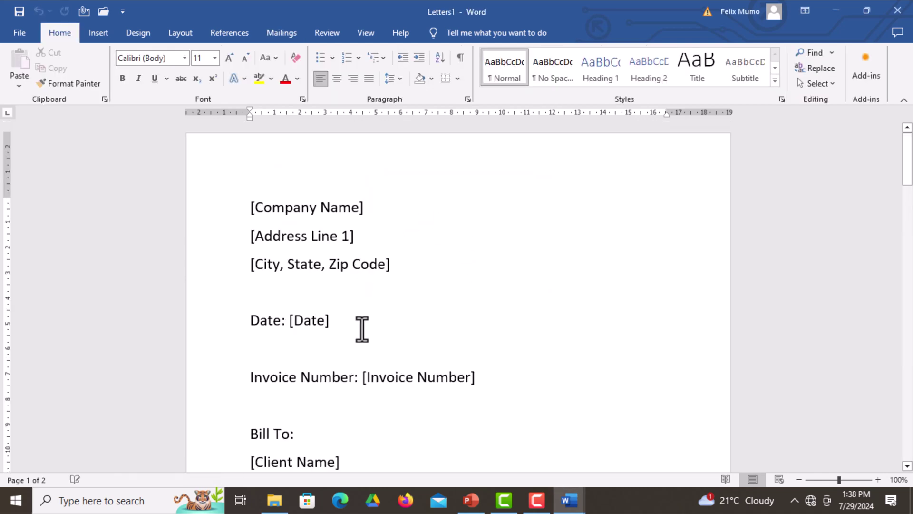
scroll(416, 367, down, 5)
scroll(412, 352, down, 12)
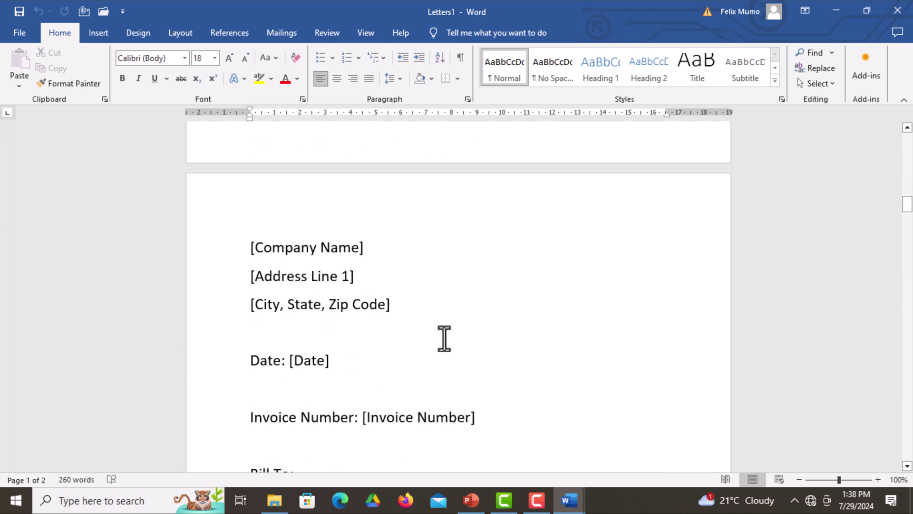
scroll(444, 339, up, 15)
scroll(443, 338, up, 8)
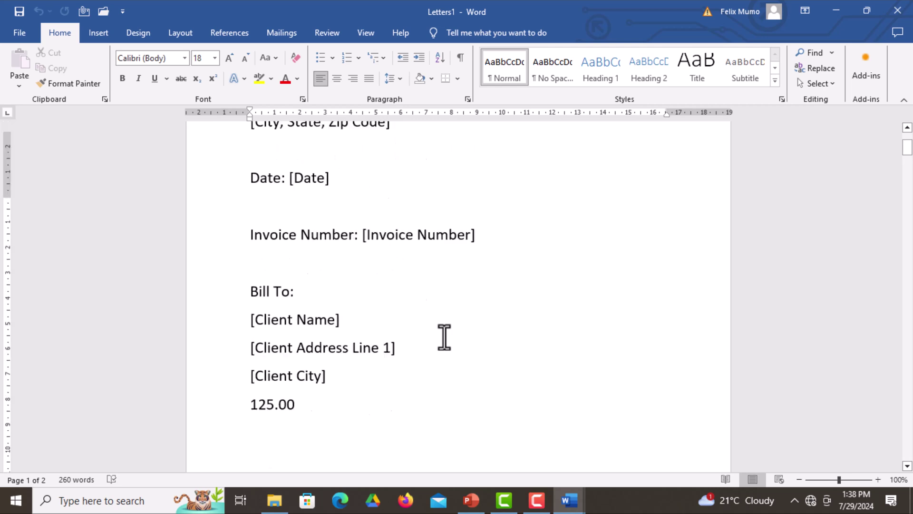
Start saving the merged letters as a new file, and browse to Local Disk (E:) as the location
click(8, 33)
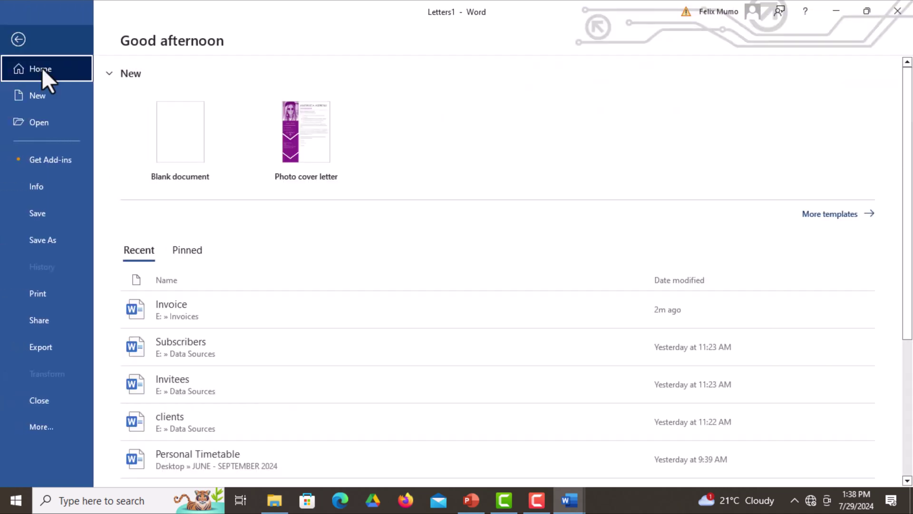
click(63, 244)
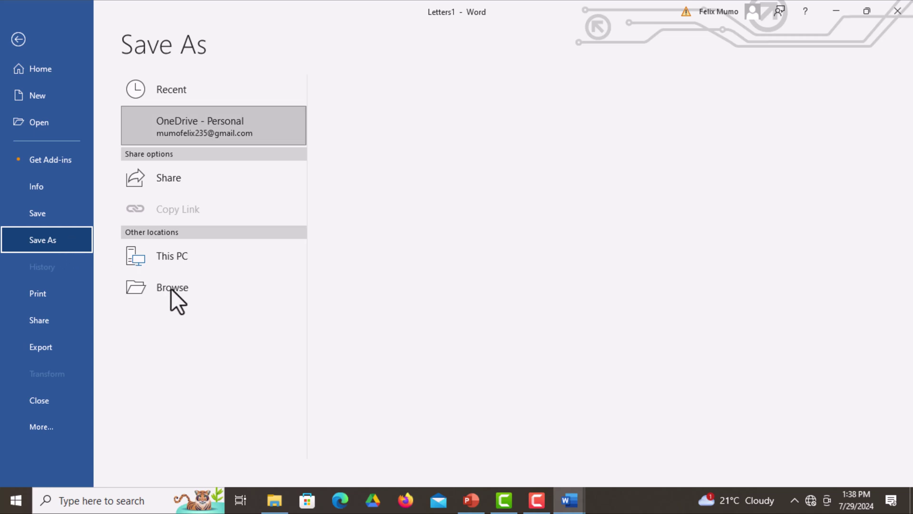
click(188, 318)
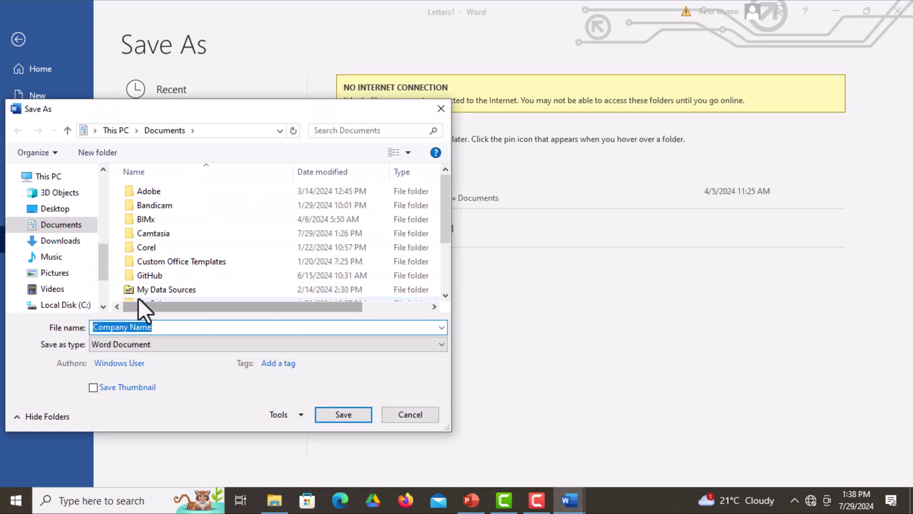
scroll(105, 278, down, 1)
scroll(104, 279, down, 2)
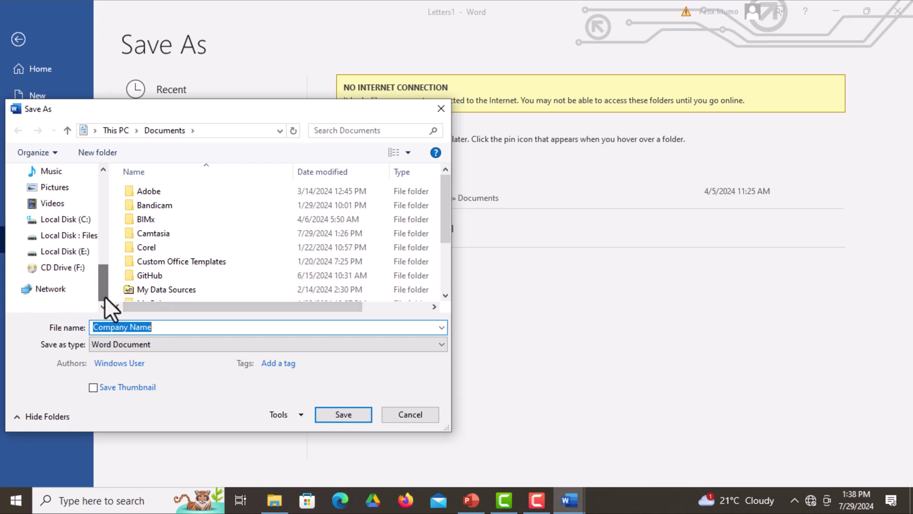
click(76, 252)
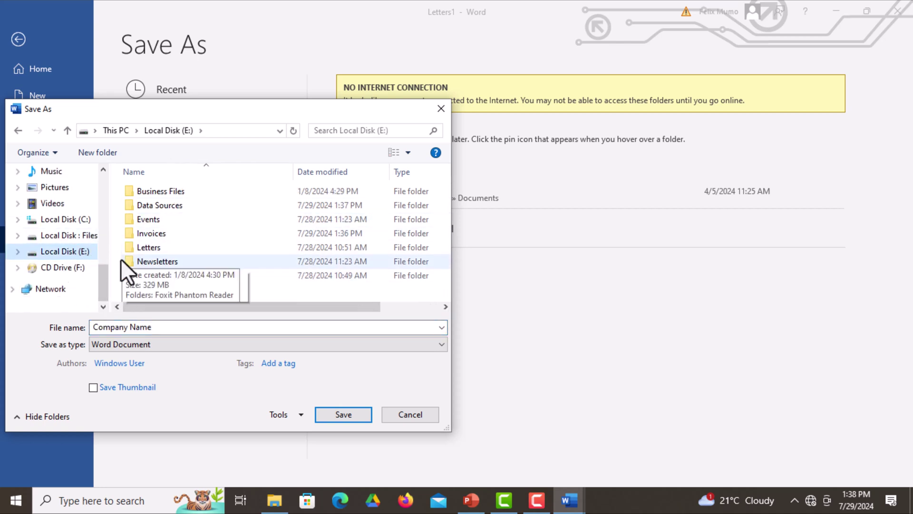
Check the saving task on the PowerPoint slide, and save the merged Word document as Completed 1 in the E:\Letters folder
click(471, 499)
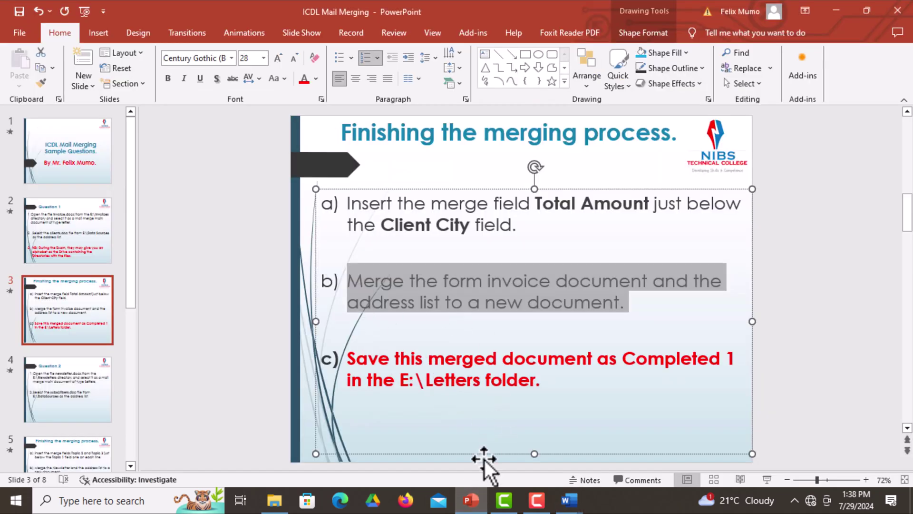
click(450, 380)
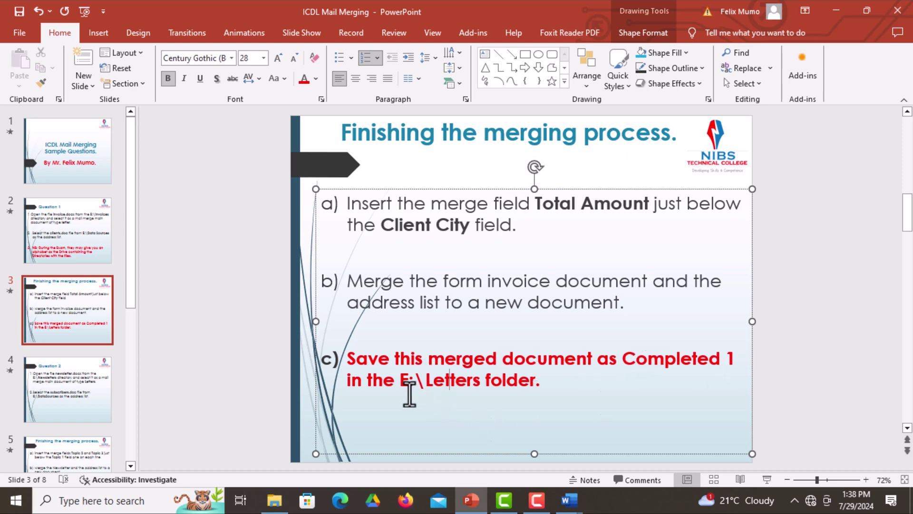
drag(401, 384, 546, 379)
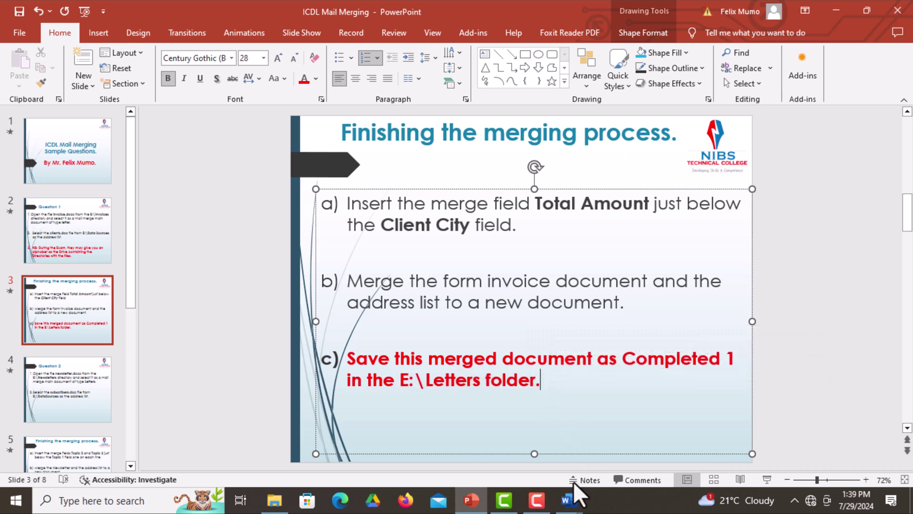
mouse_move(568, 500)
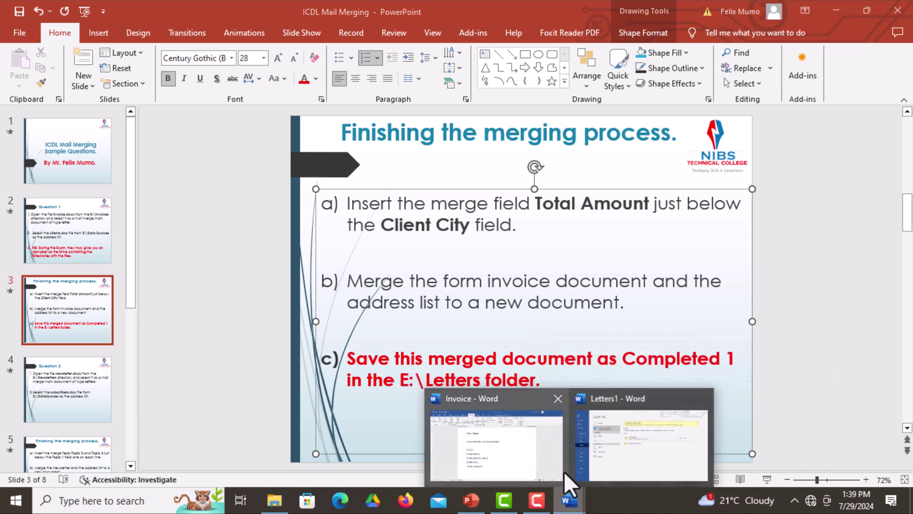
click(612, 452)
click(158, 248)
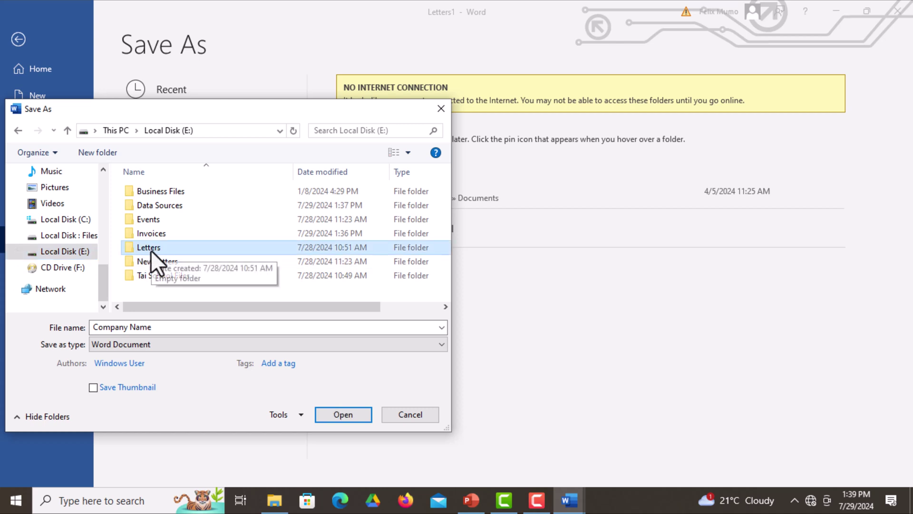
click(325, 413)
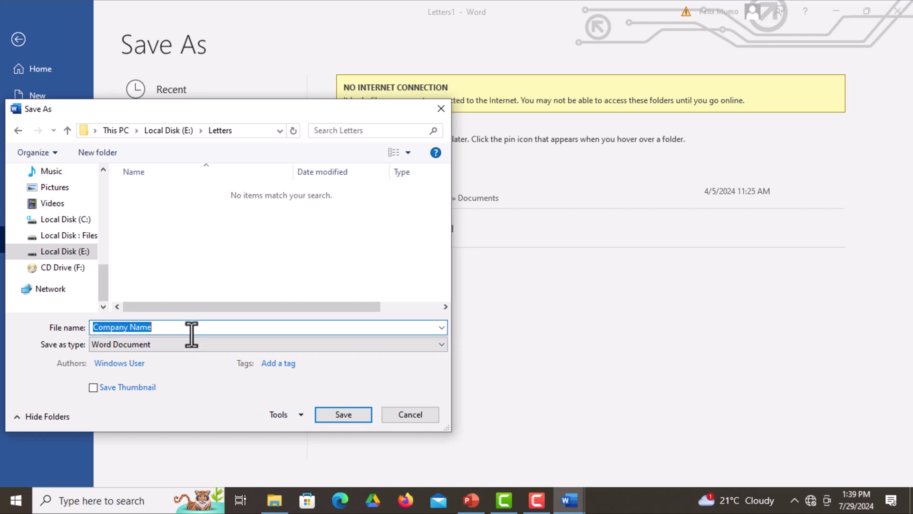
click(185, 329)
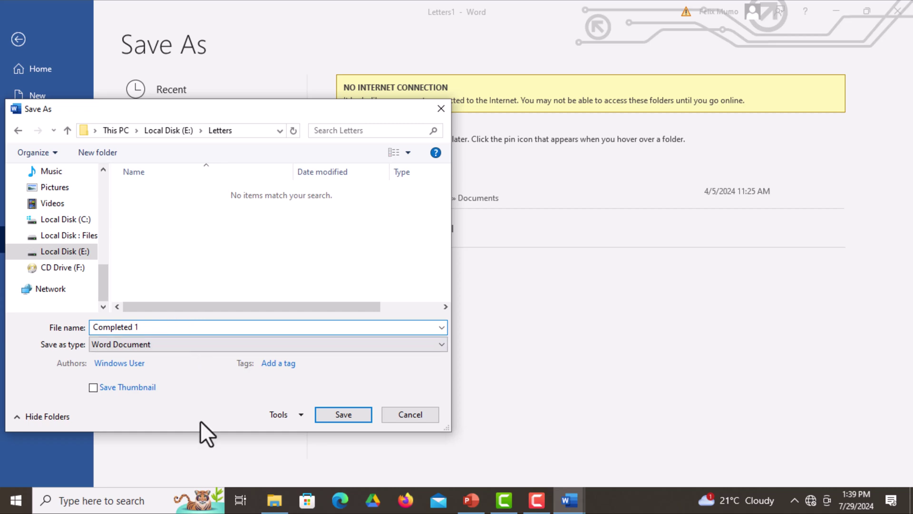
click(341, 415)
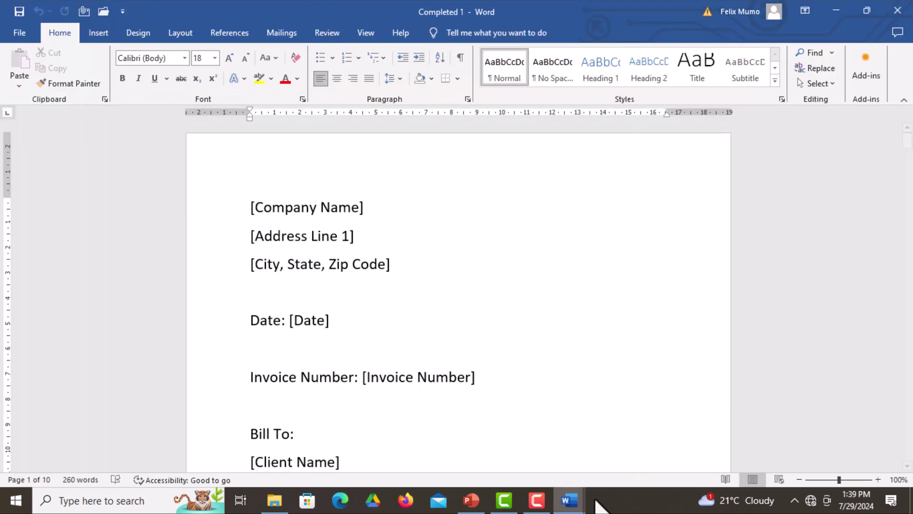
Close the Completed 1 document, and close the Invoice document without saving its changes
mouse_move(564, 499)
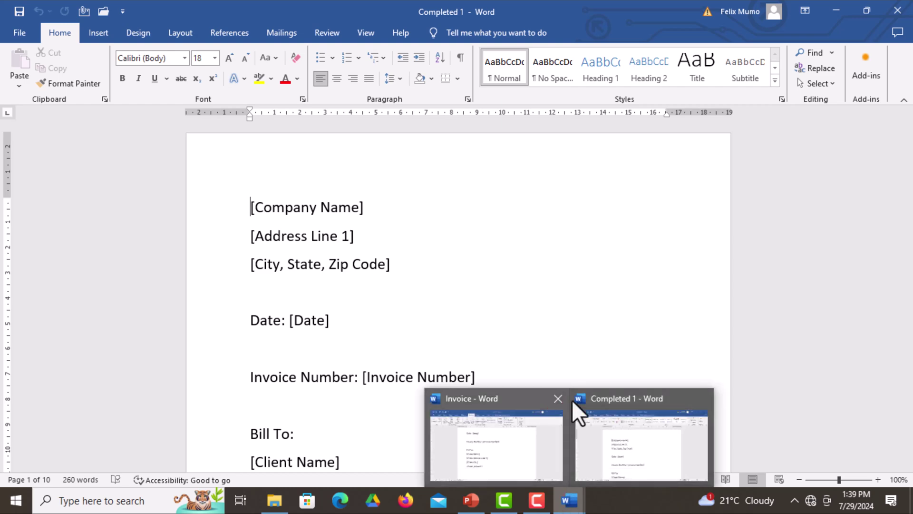
click(701, 398)
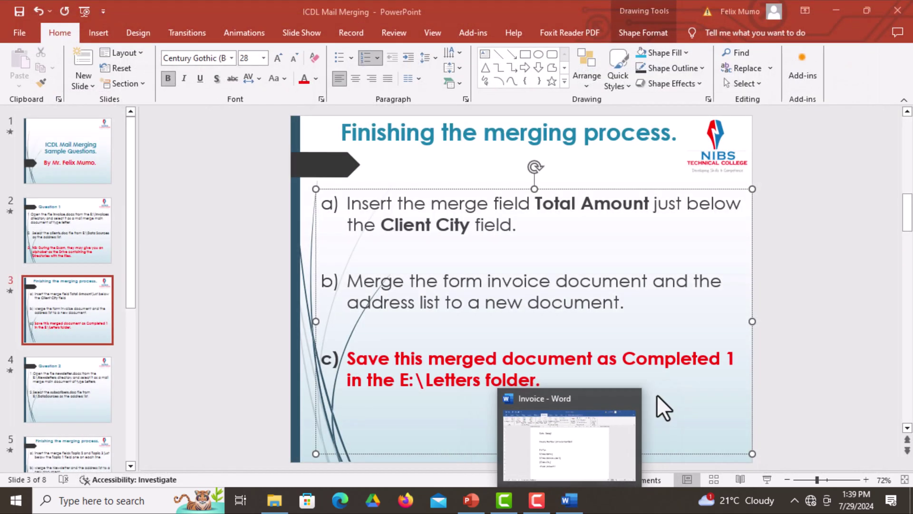
click(630, 399)
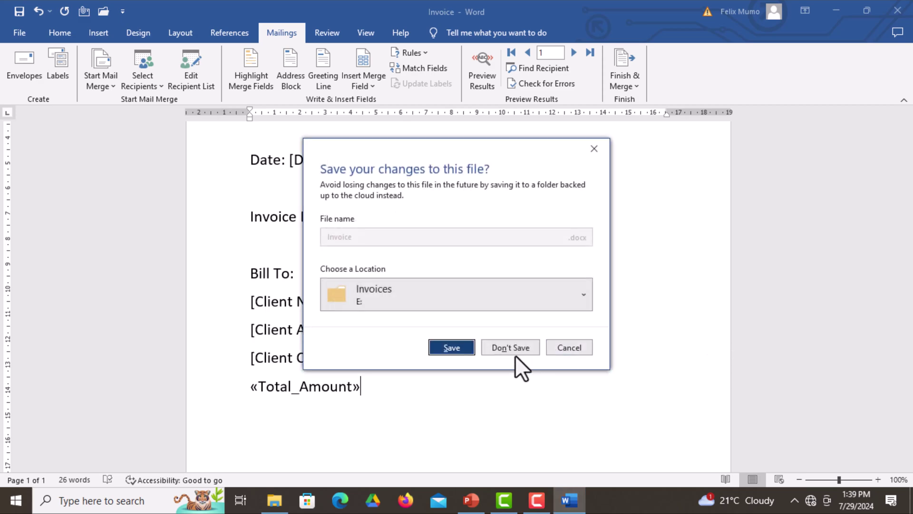
click(511, 348)
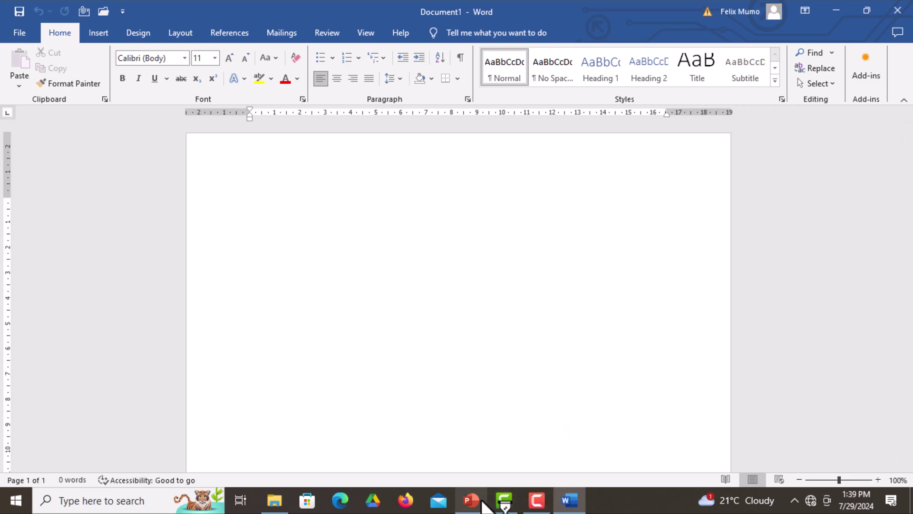
Read the Question 2 tasks on the next PowerPoint slide, and return to the blank Word document
click(476, 500)
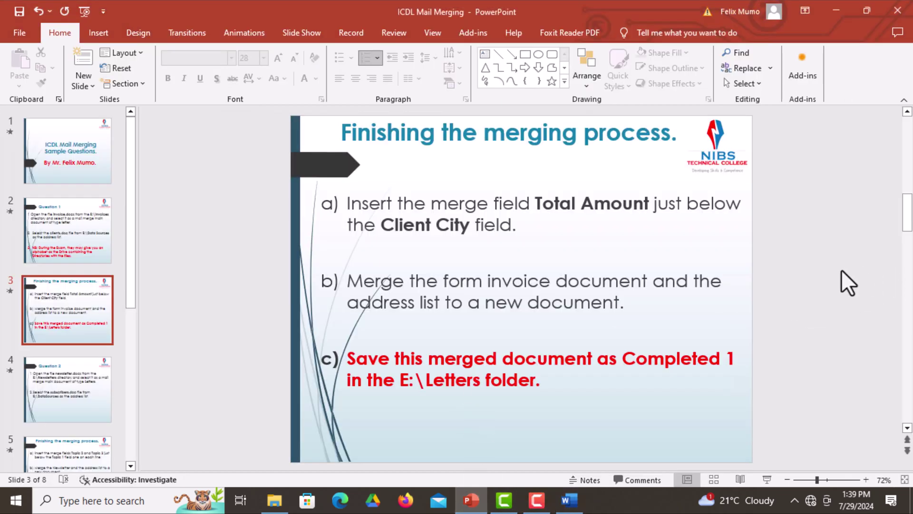
scroll(841, 269, down, 1)
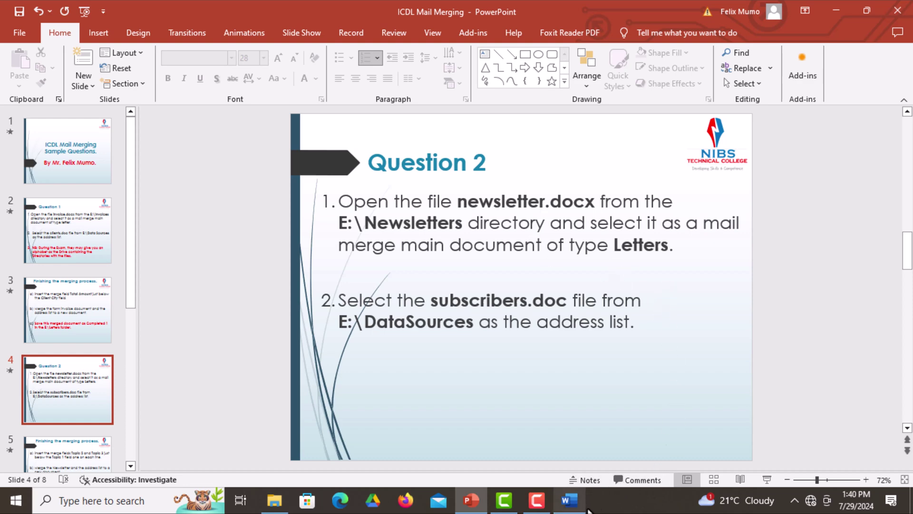
click(571, 500)
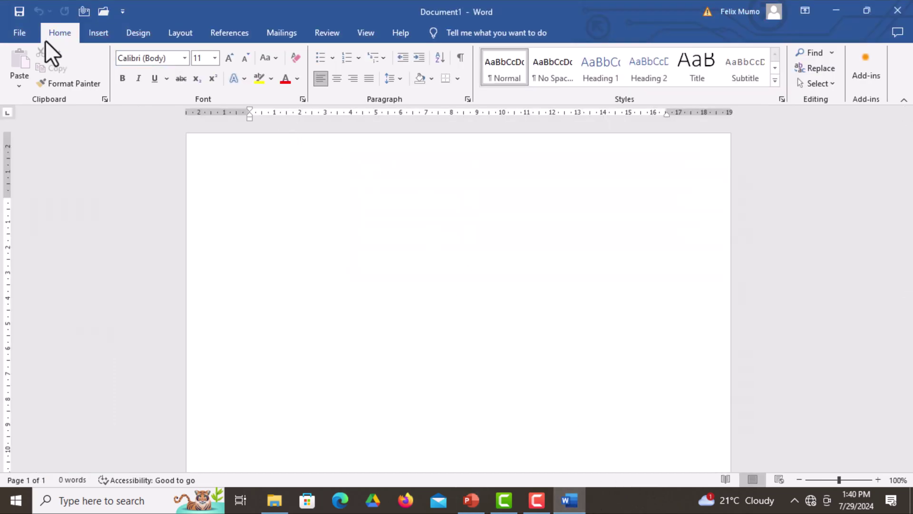
Open the Newsletter document from the Newsletters folder on Local Disk (E:)
click(9, 37)
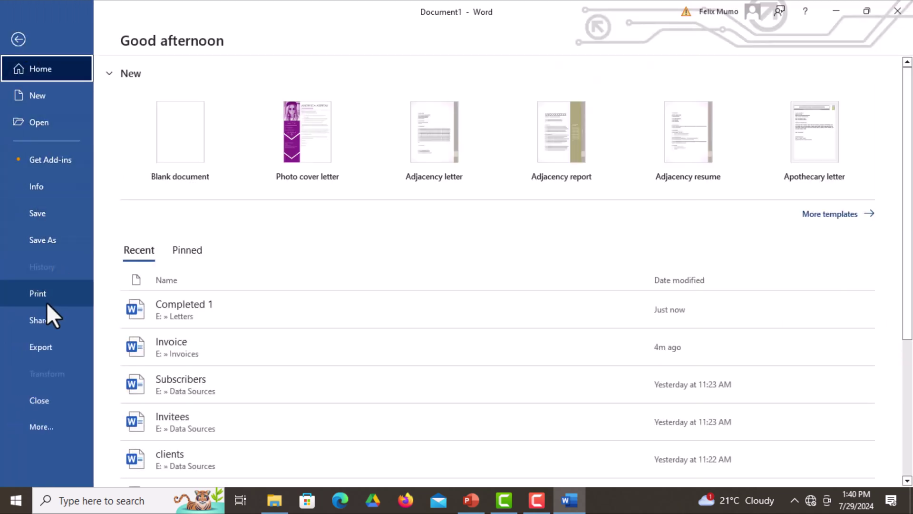
click(44, 124)
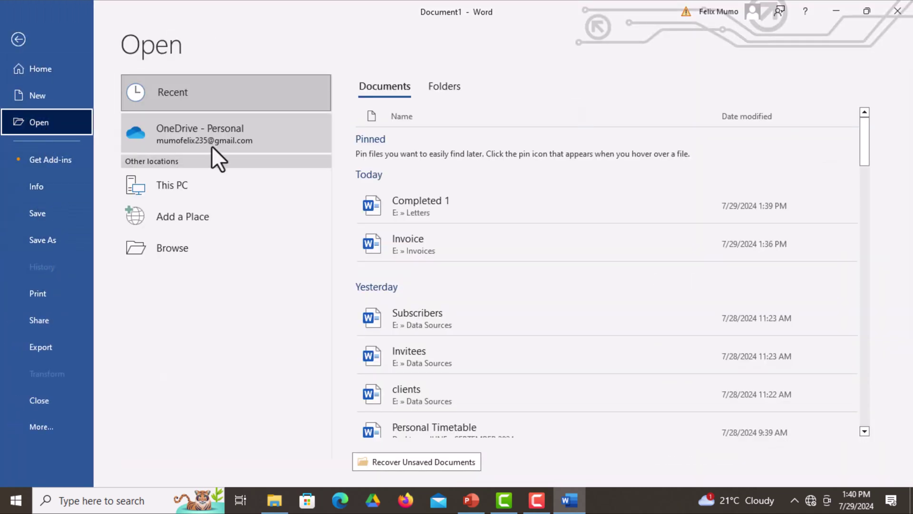
click(208, 252)
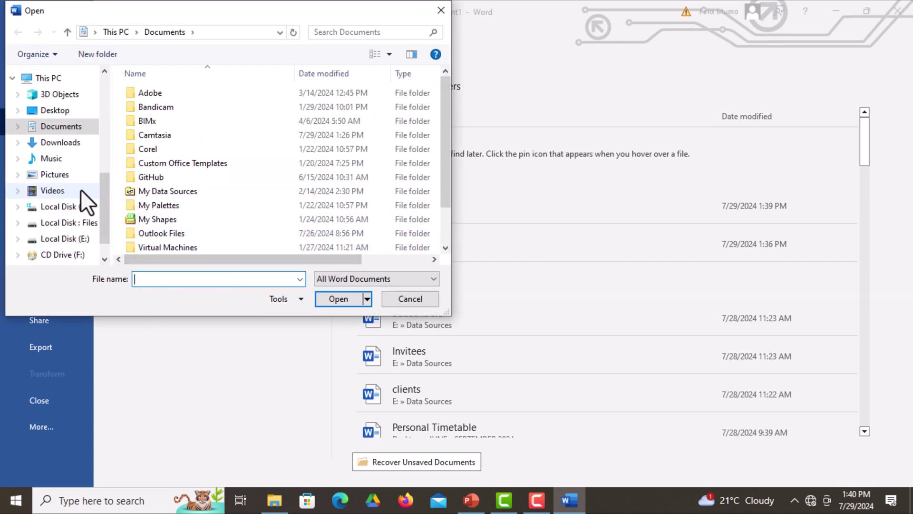
scroll(104, 200, down, 2)
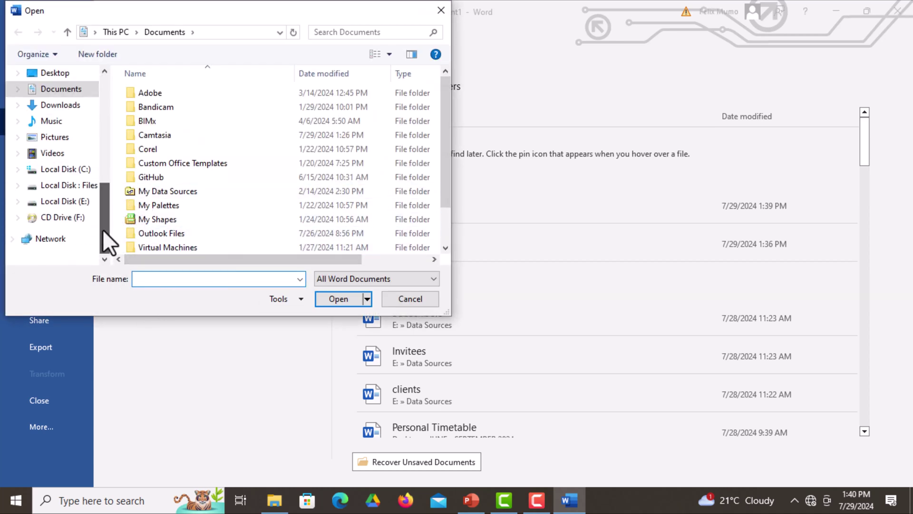
click(65, 202)
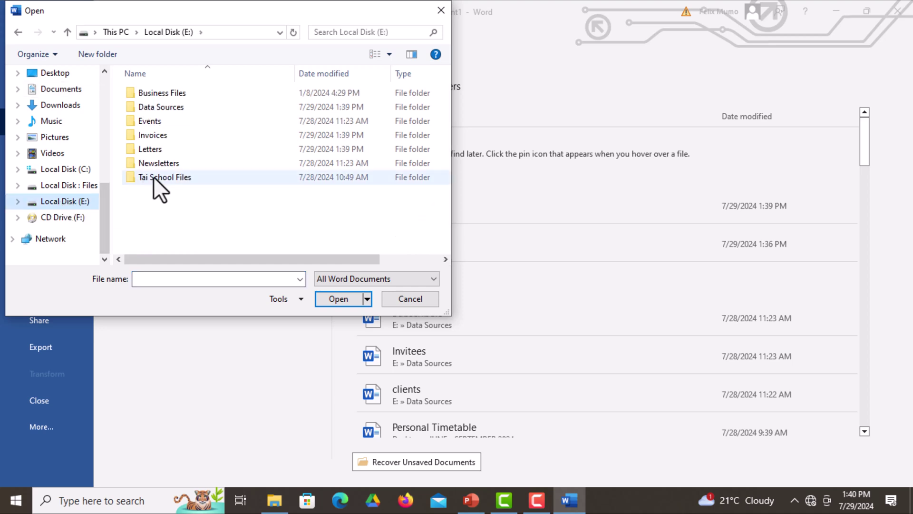
double_click(169, 168)
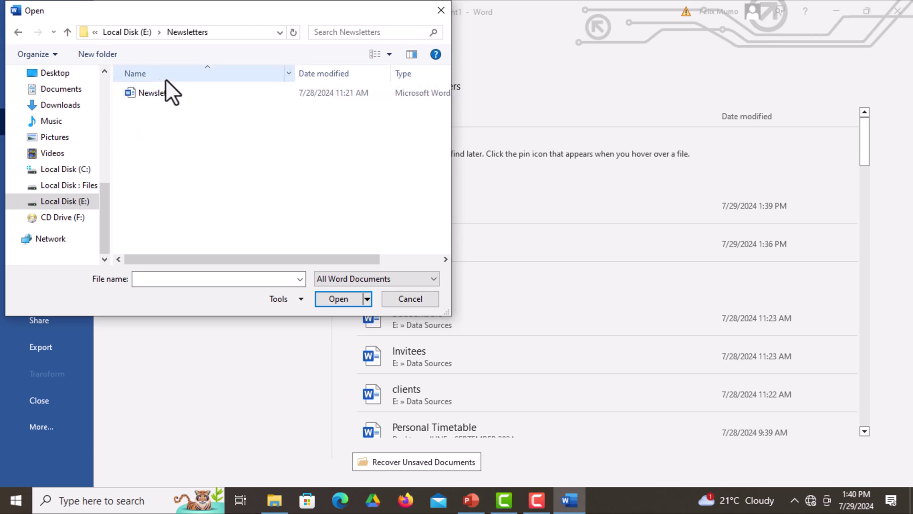
click(159, 94)
click(338, 295)
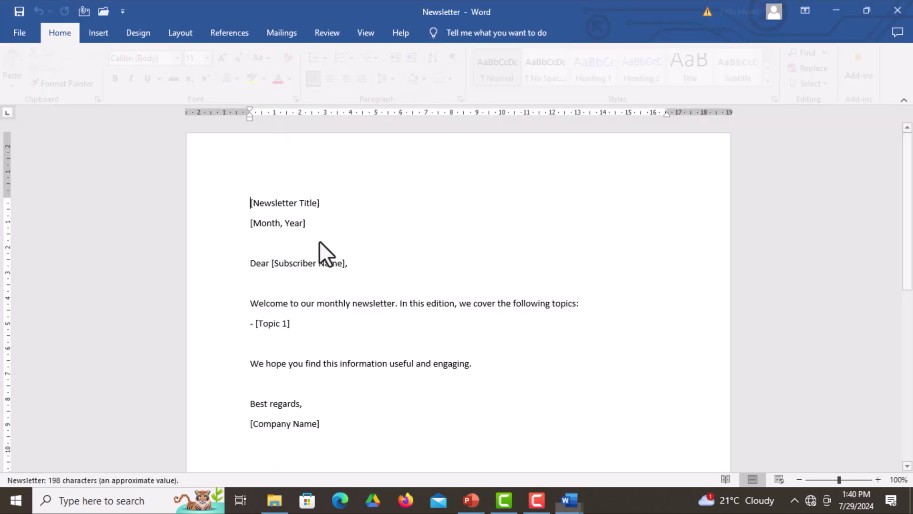
Check the first Question 2 task in PowerPoint, and set the Word newsletter as a mail merge main document of type Letters
click(471, 500)
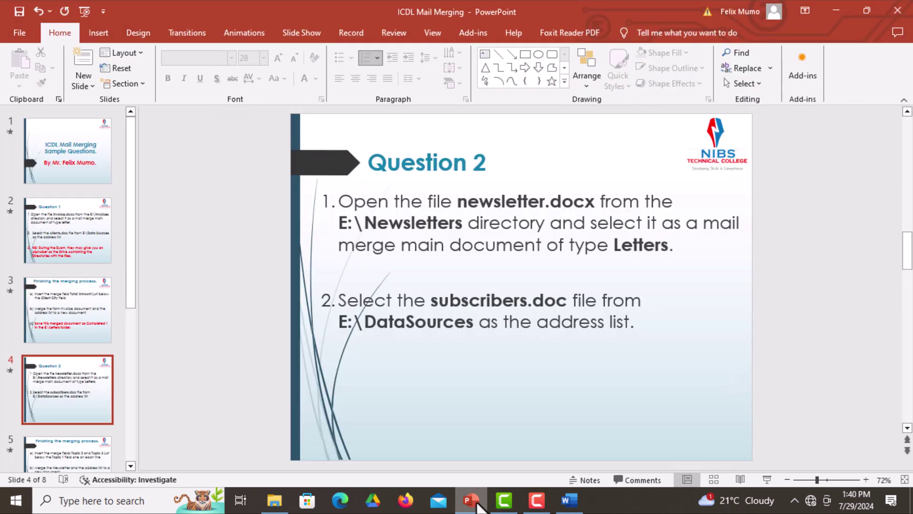
click(481, 504)
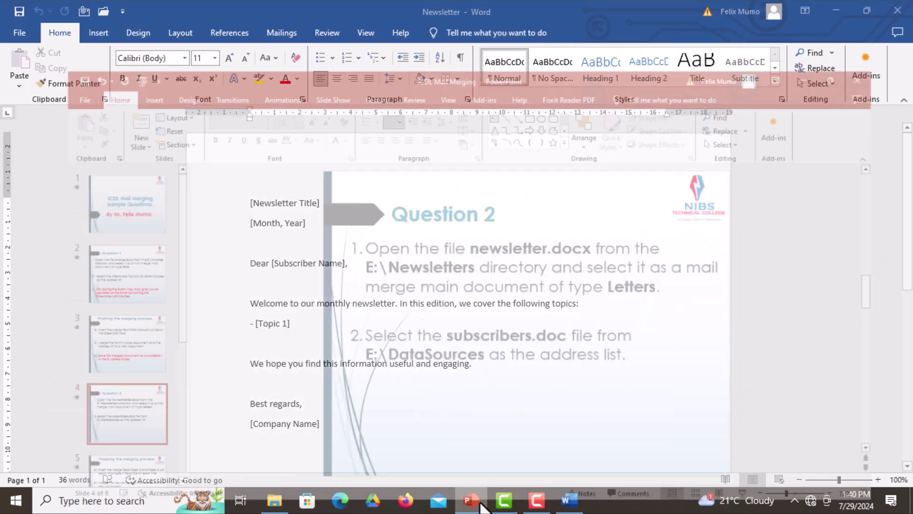
click(480, 504)
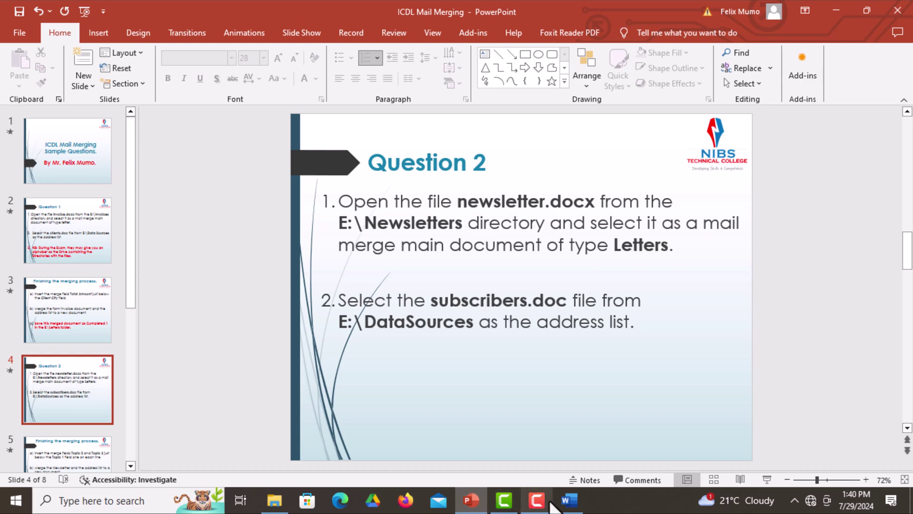
click(473, 503)
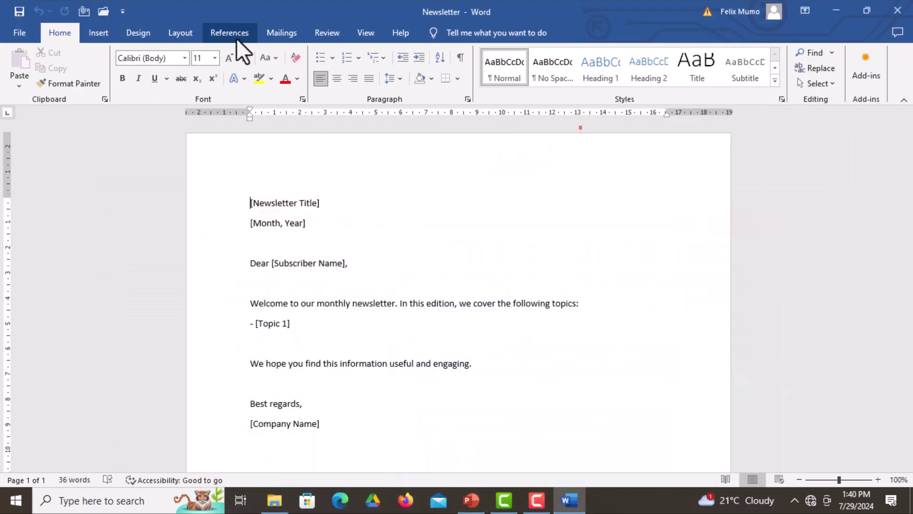
click(290, 30)
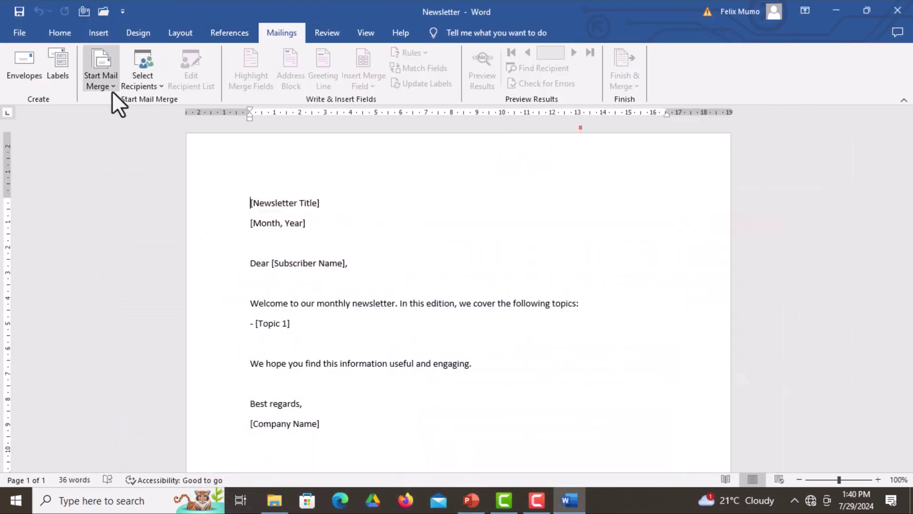
click(112, 90)
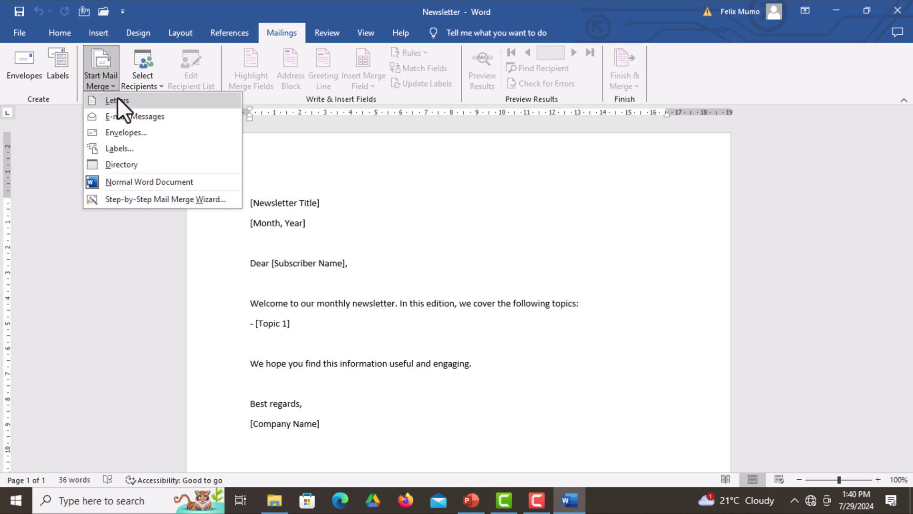
click(117, 100)
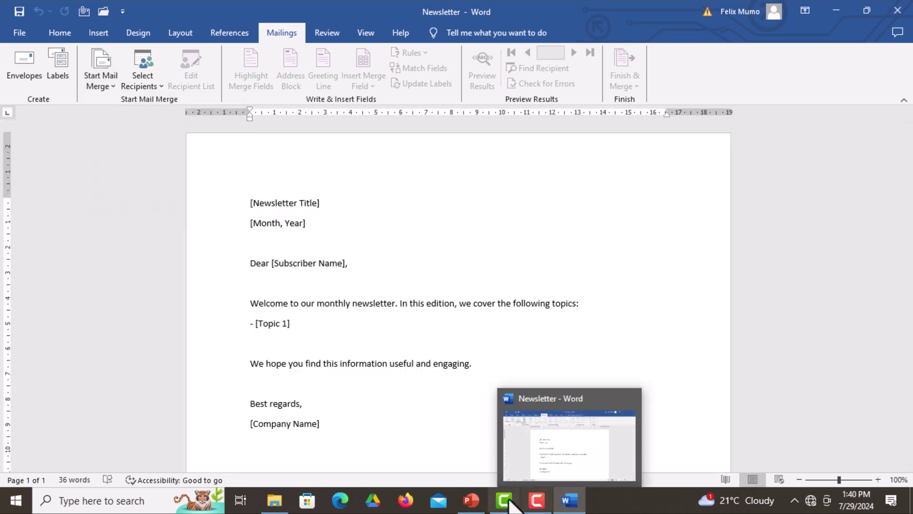
Read the address list task on the Question 2 slide in PowerPoint, and return to the Newsletter document in Word
click(507, 422)
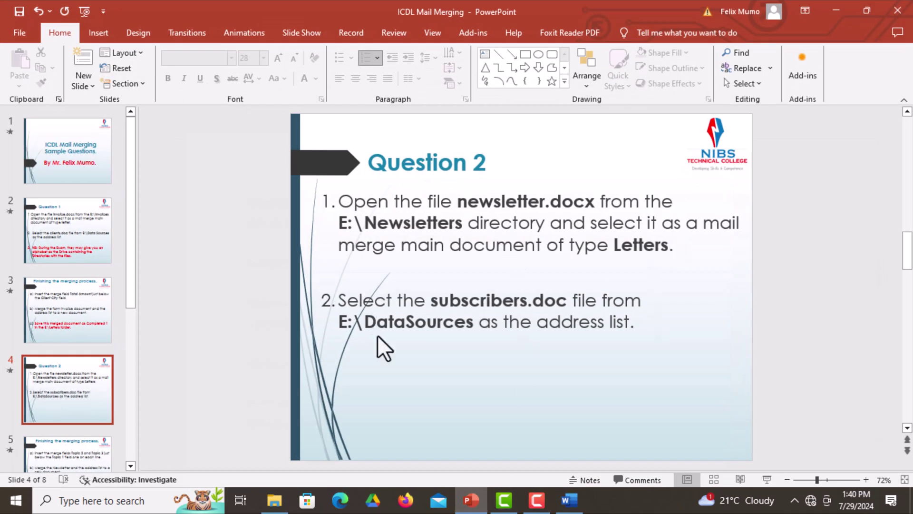
drag(381, 306, 532, 316)
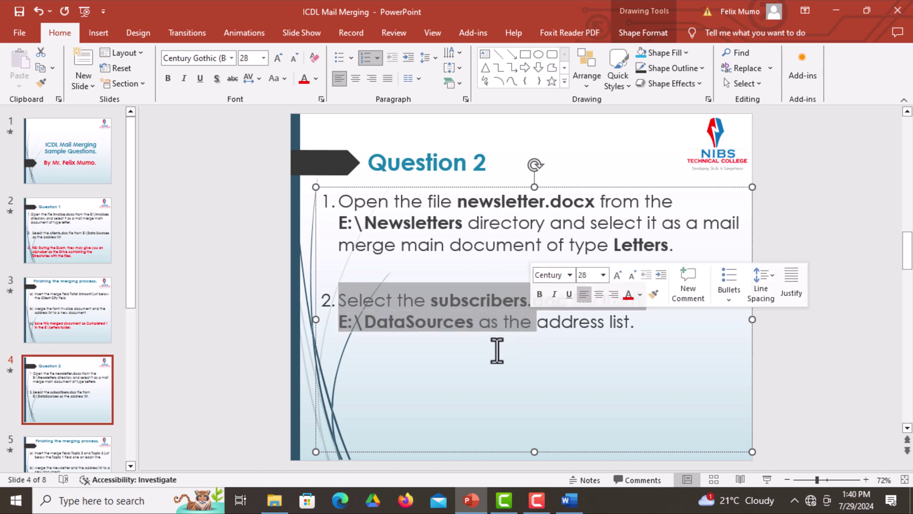
click(471, 347)
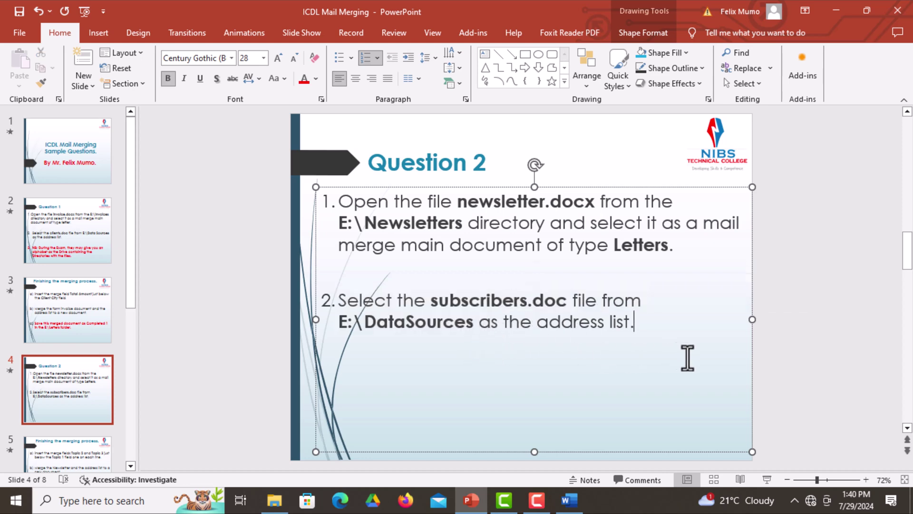
click(570, 500)
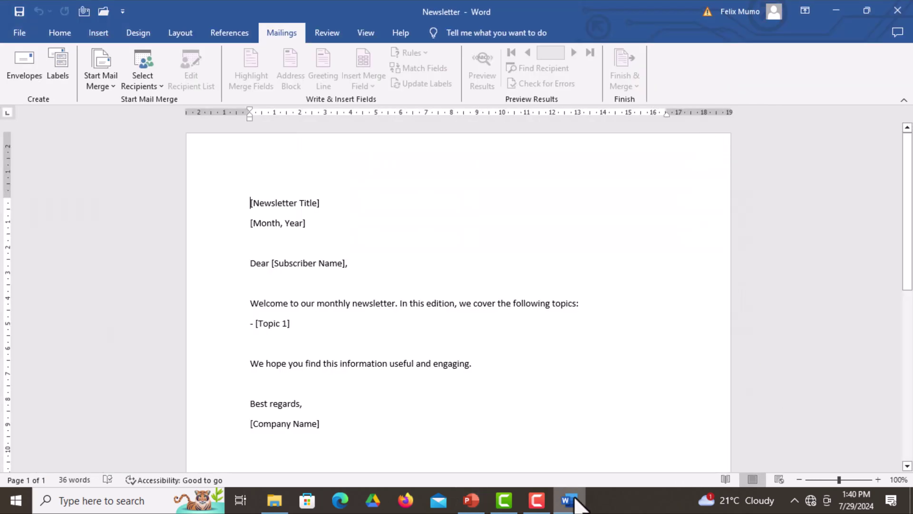
Use the existing Subscribers file in E:\Data Sources as the recipient list, checking the file name against the PowerPoint slide
click(163, 87)
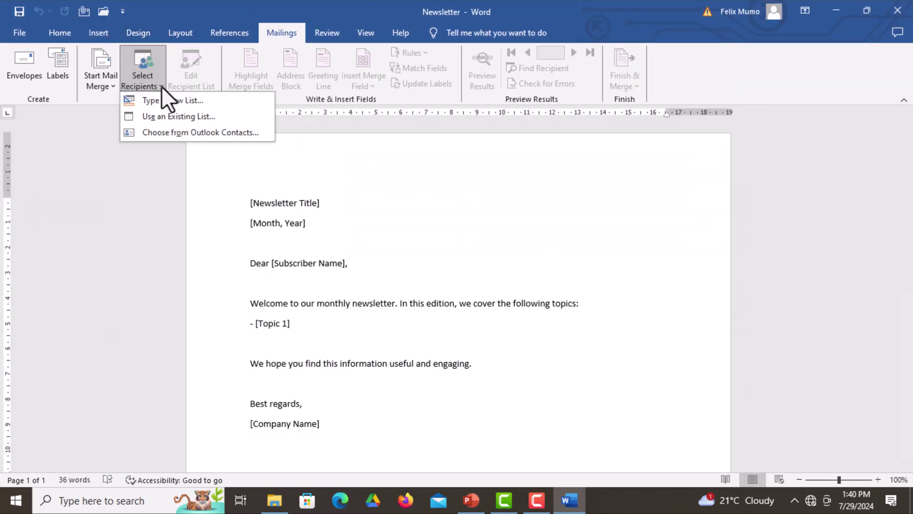
click(171, 117)
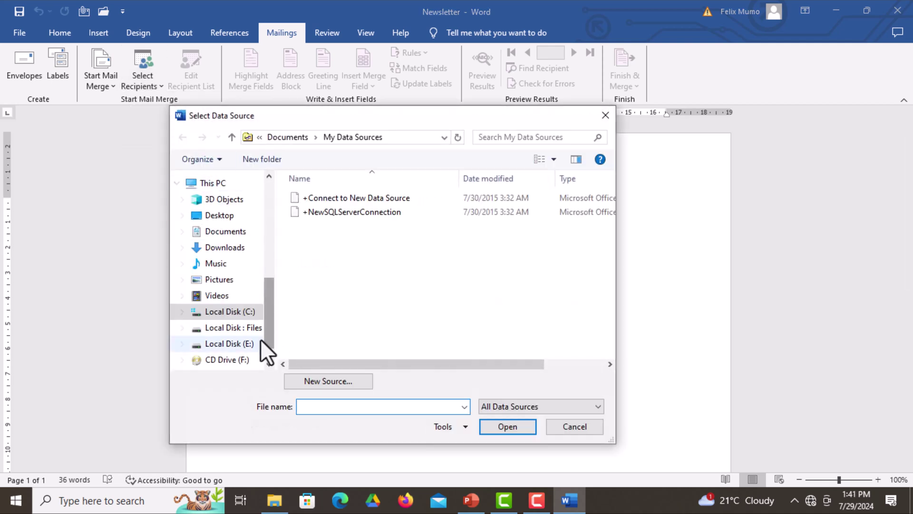
click(216, 352)
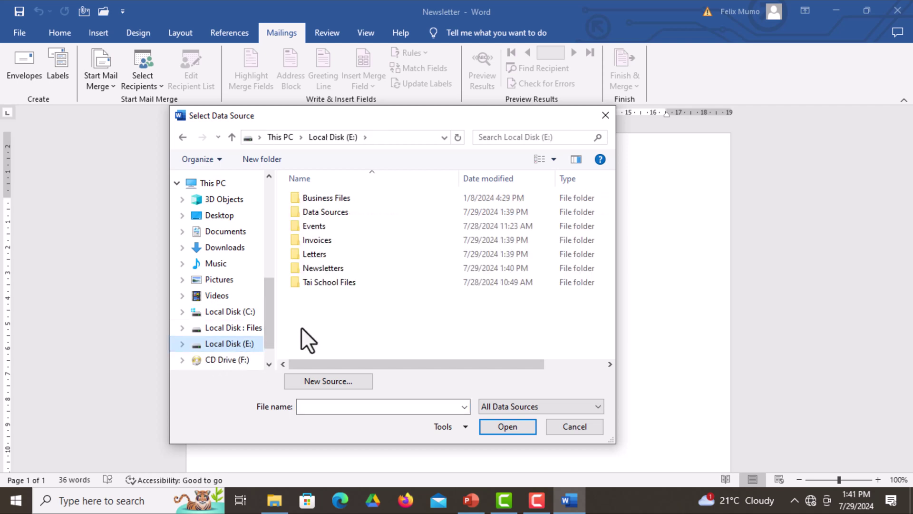
double_click(329, 213)
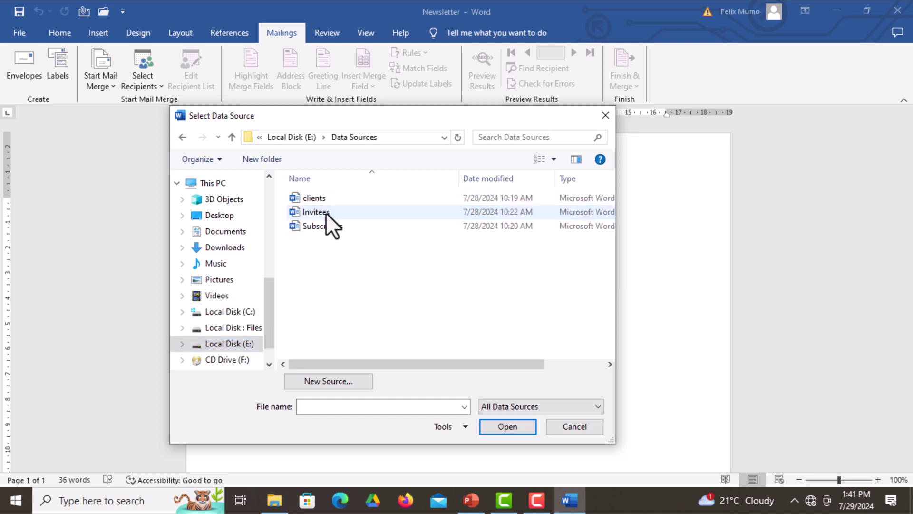
click(314, 227)
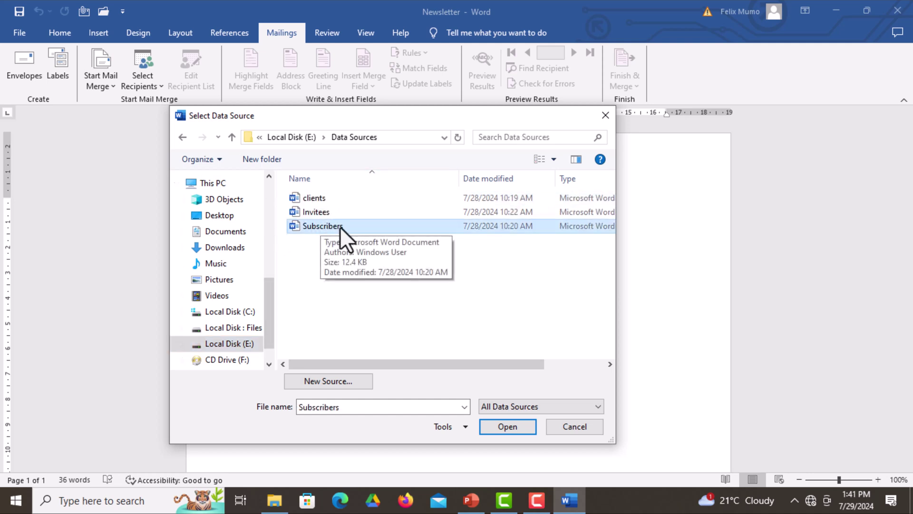
click(471, 499)
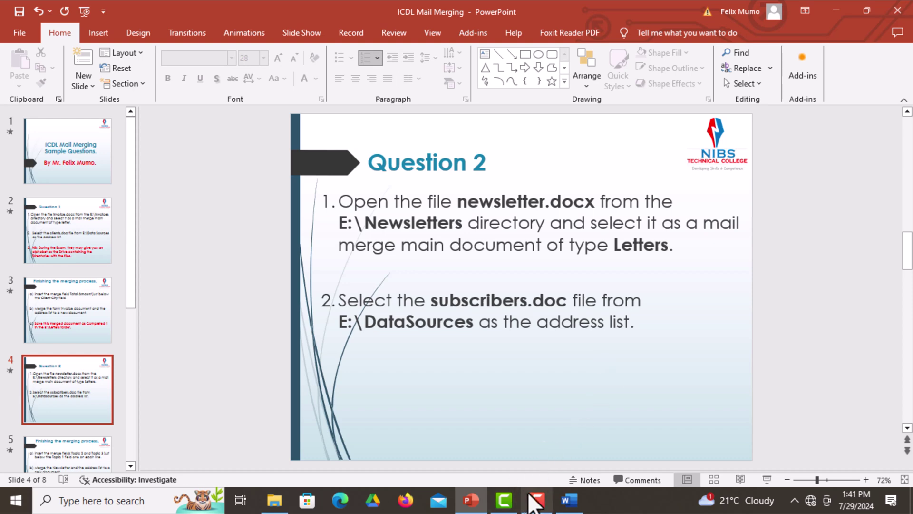
click(567, 502)
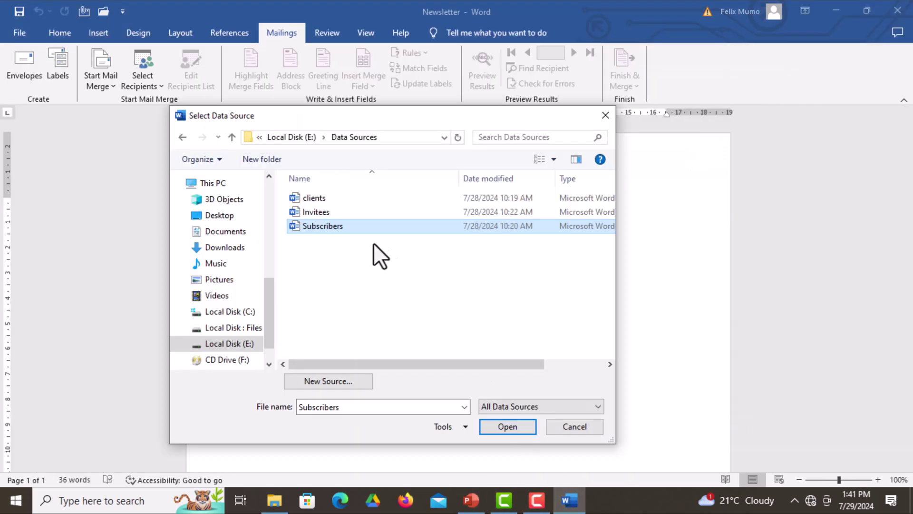
click(491, 427)
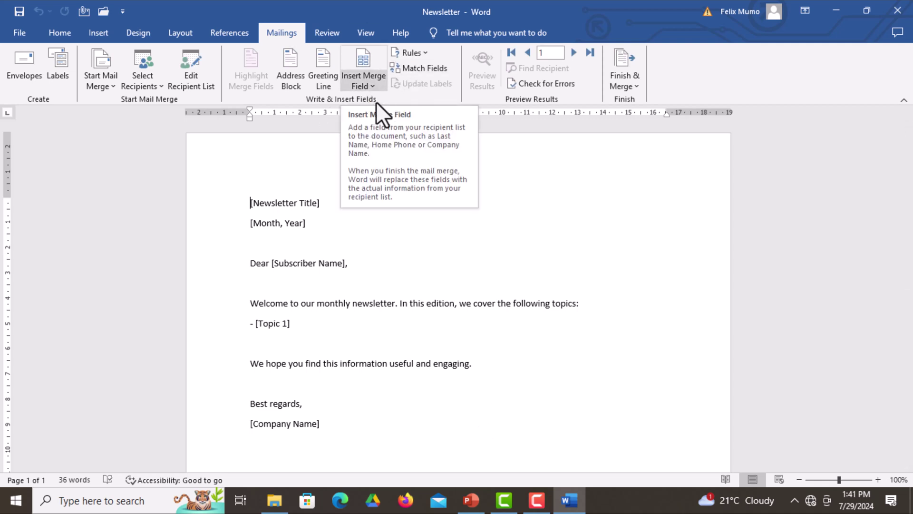
Review the available merge fields, read the finishing tasks on the next PowerPoint slide, and return to the Word newsletter
click(374, 86)
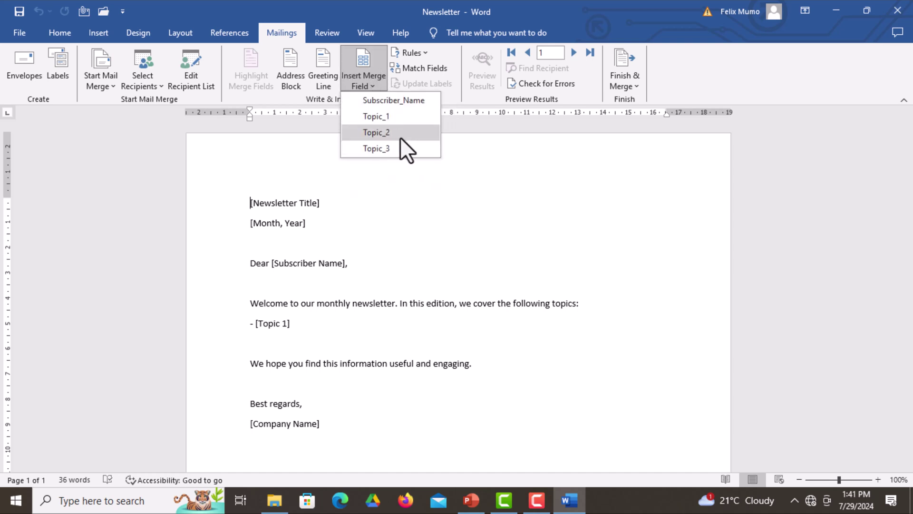
click(418, 204)
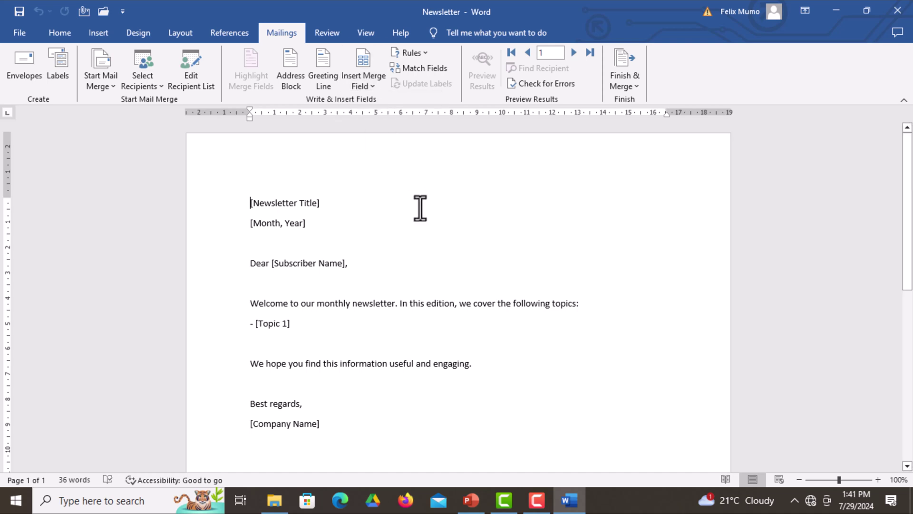
click(477, 502)
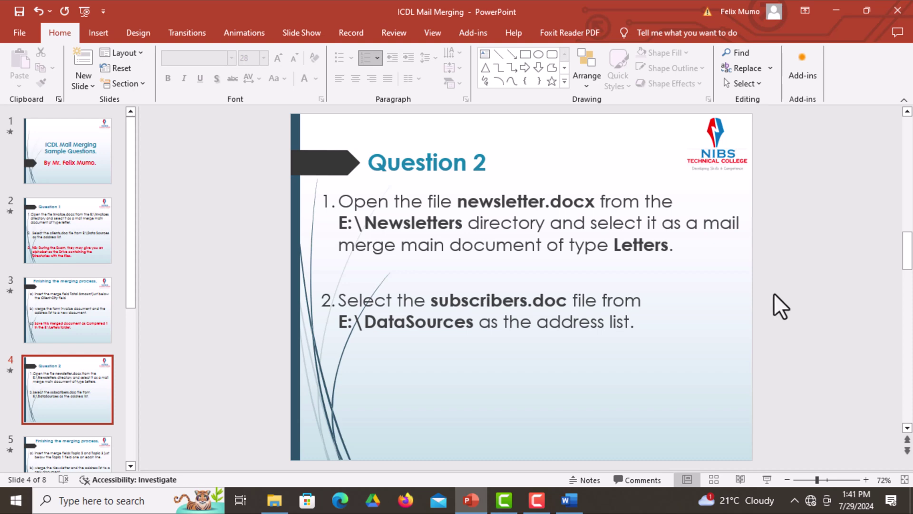
scroll(774, 293, down, 1)
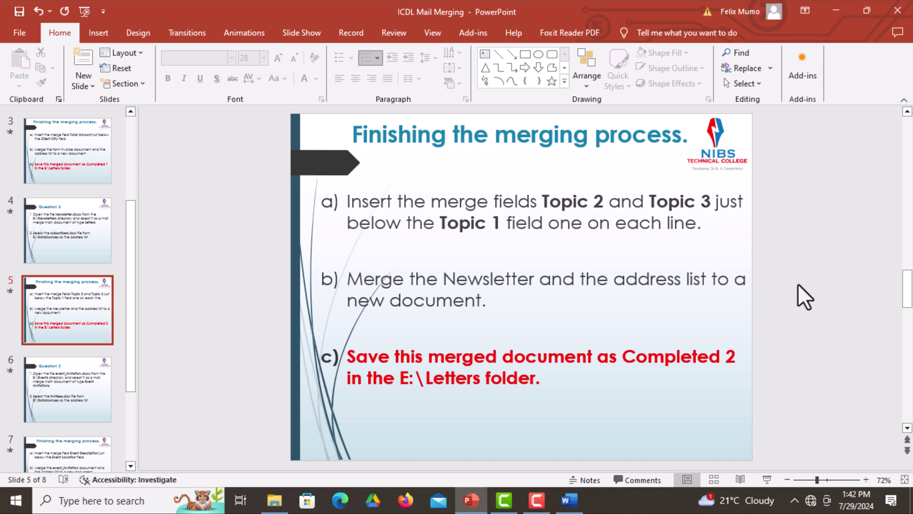
click(570, 499)
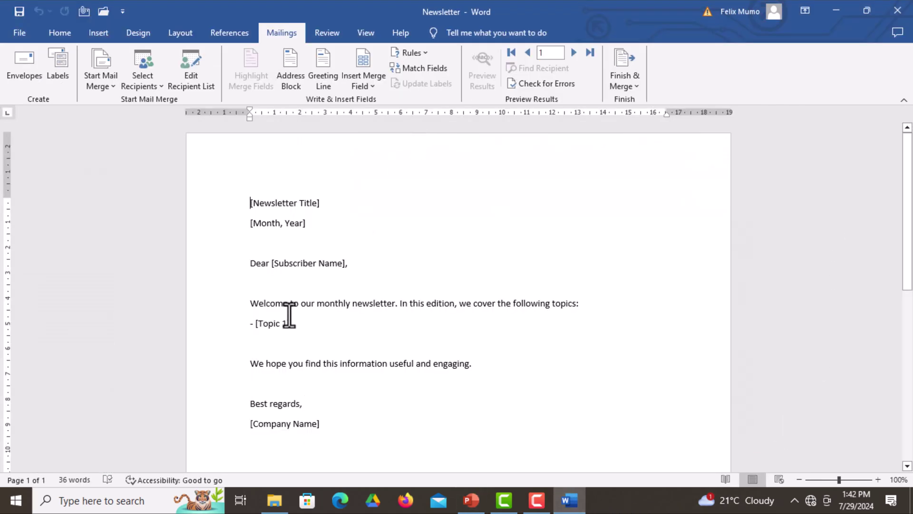
Insert the Topic_2 merge field on a new line below [Topic 1], and add another line beneath it
click(300, 328)
key(Return)
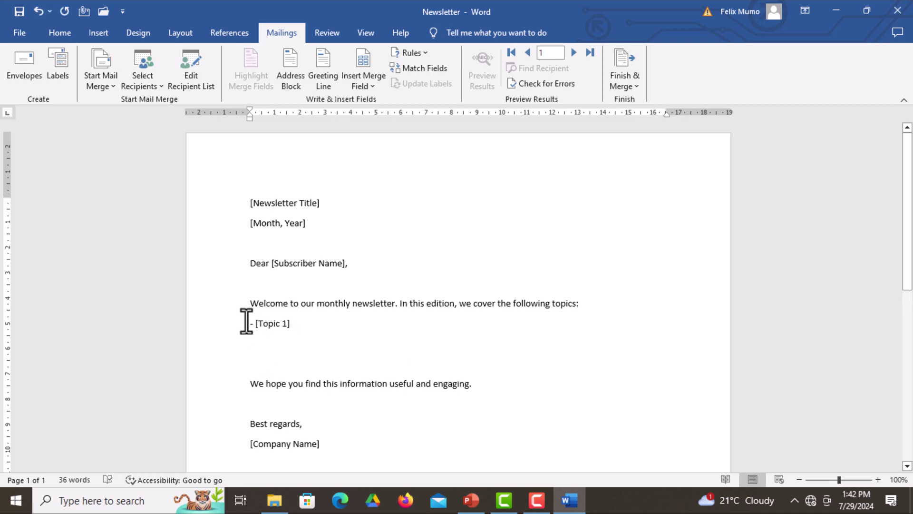
click(363, 89)
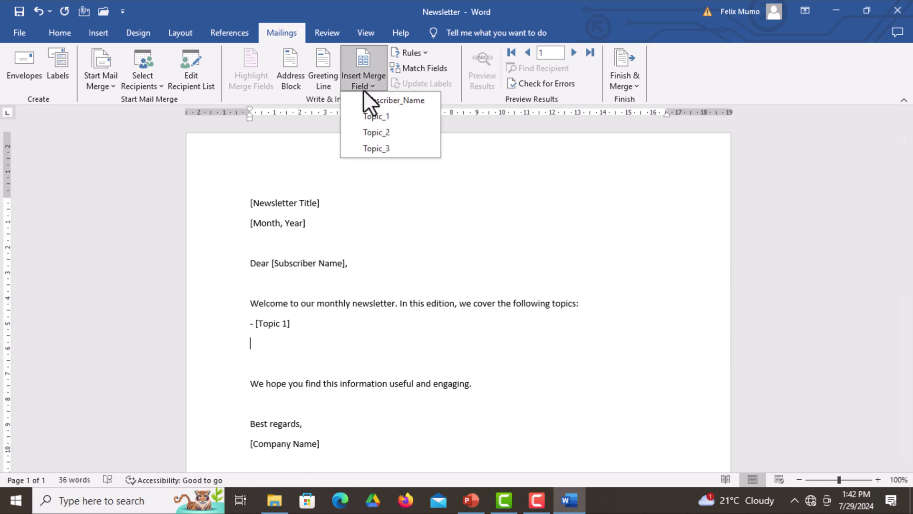
click(389, 134)
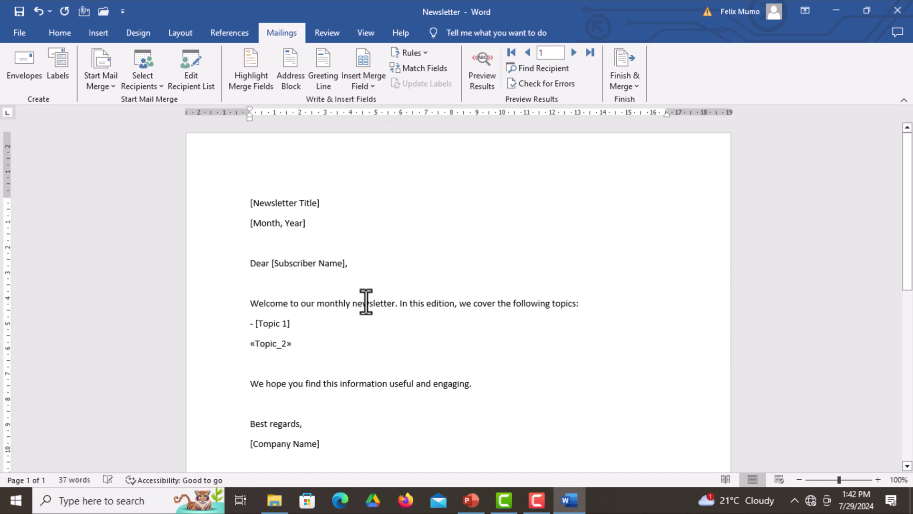
key(Return)
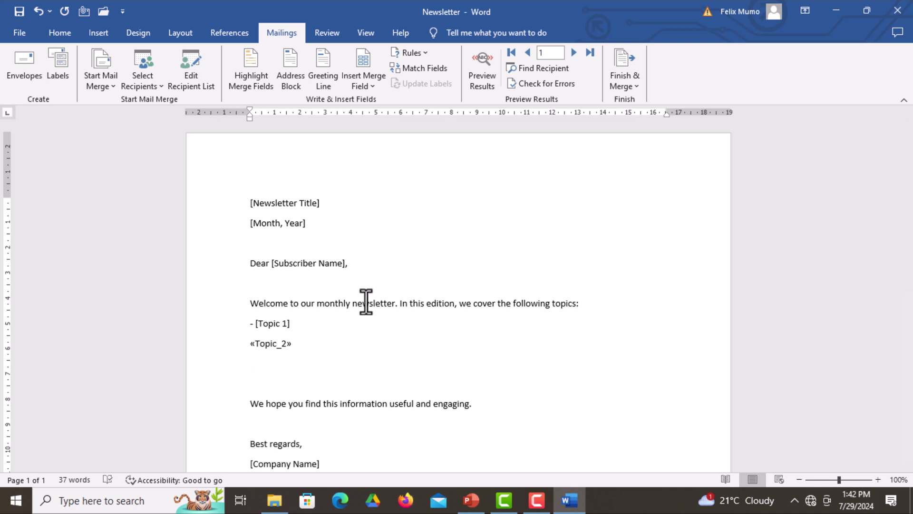
Insert the Topic_3 merge field on the line below Topic_2
click(373, 84)
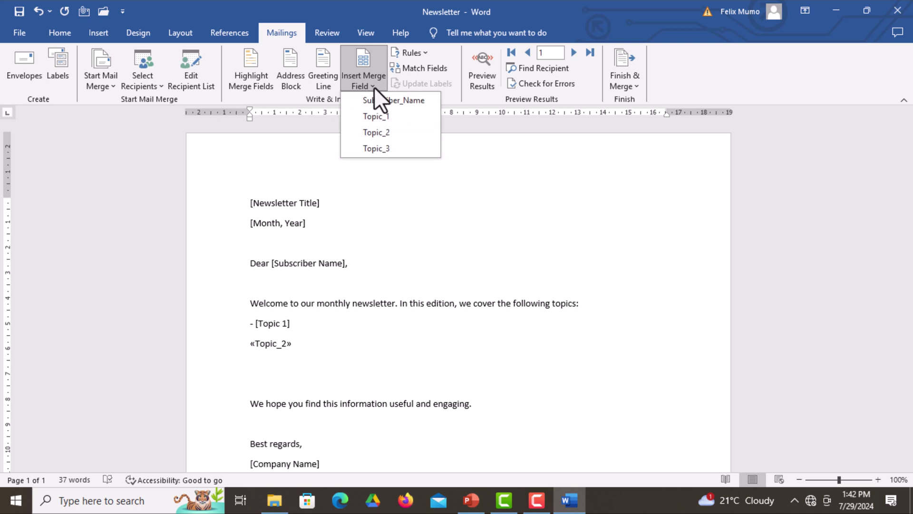
click(393, 147)
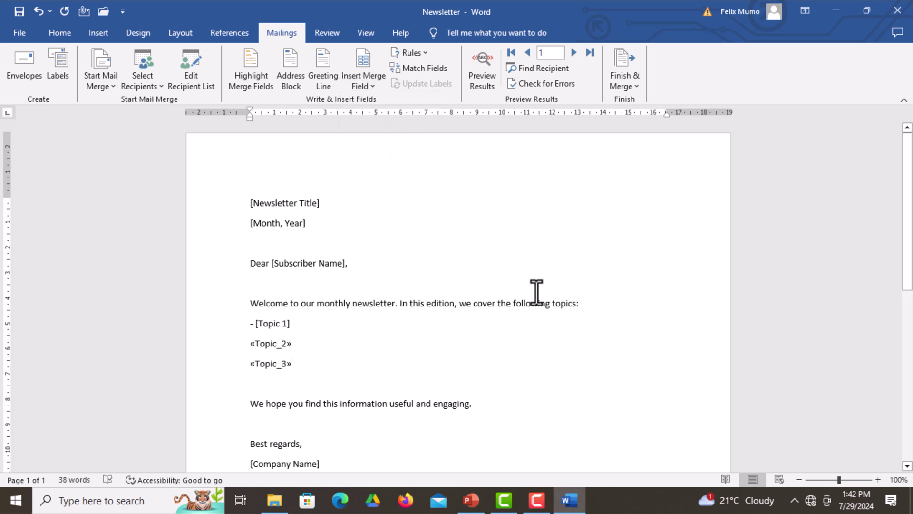
Merge the newsletter and address list to a new document as the PowerPoint slide asks, and look through the merged letters
click(471, 500)
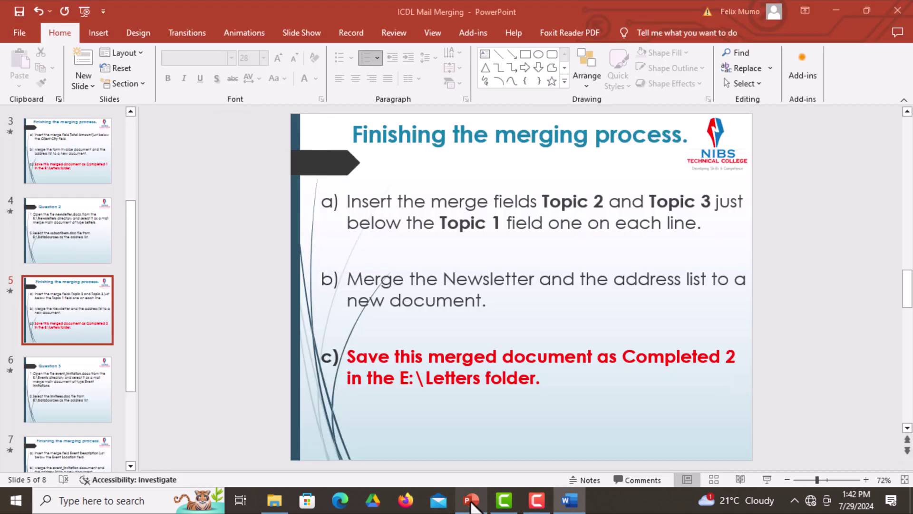
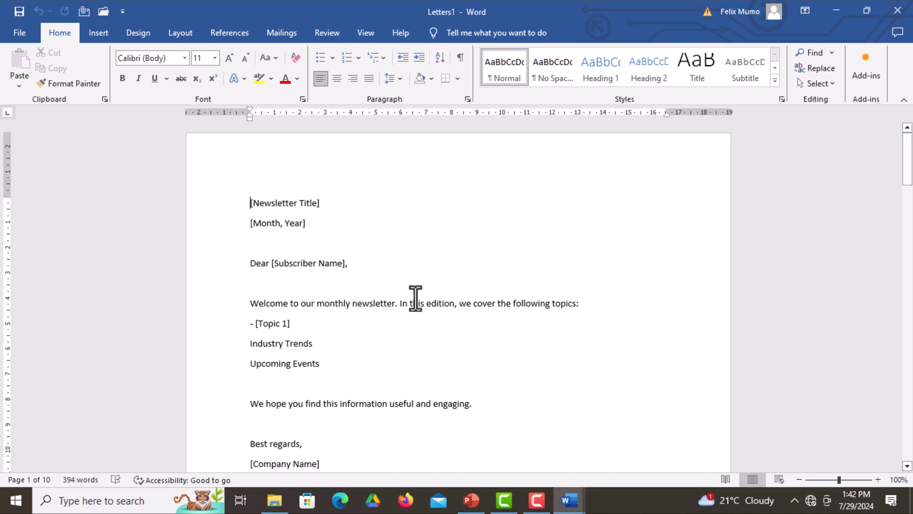
key(ctrl+Return)
scroll(438, 306, down, 6)
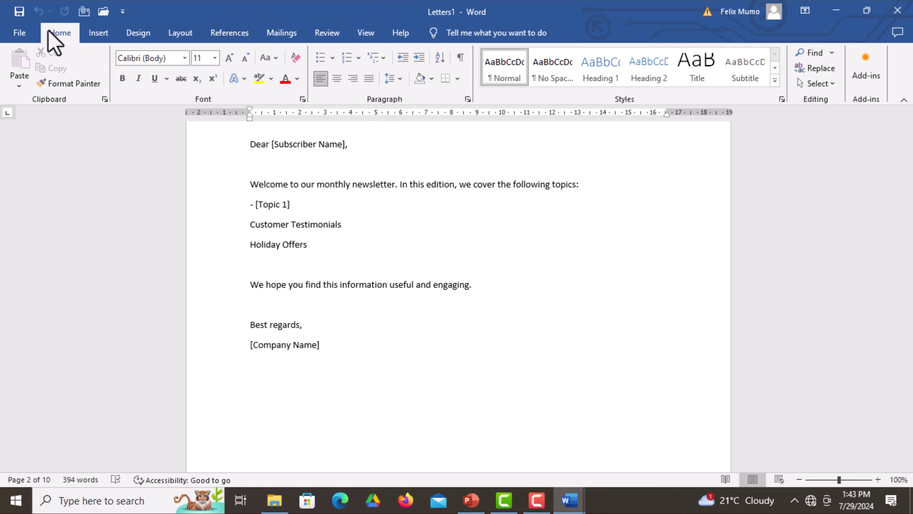
Save the merged document as Completed 2 in the E:\Letters folder
click(23, 30)
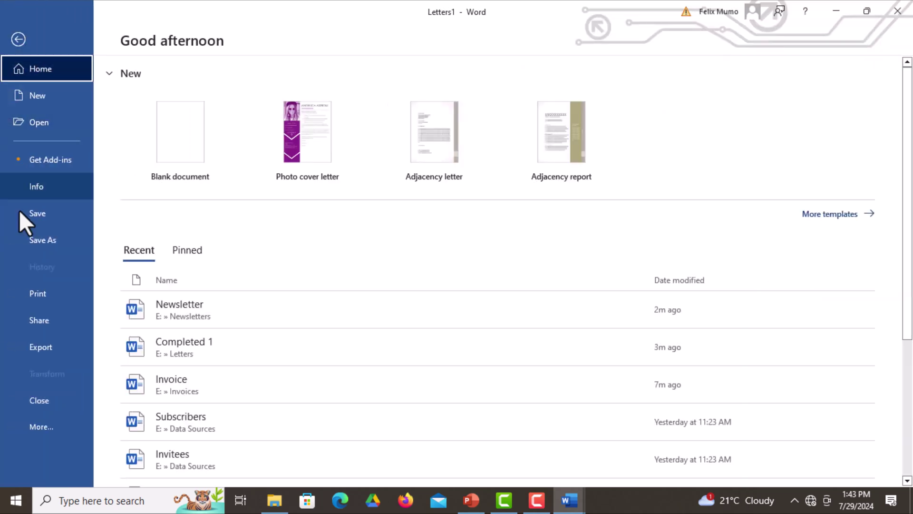
click(49, 248)
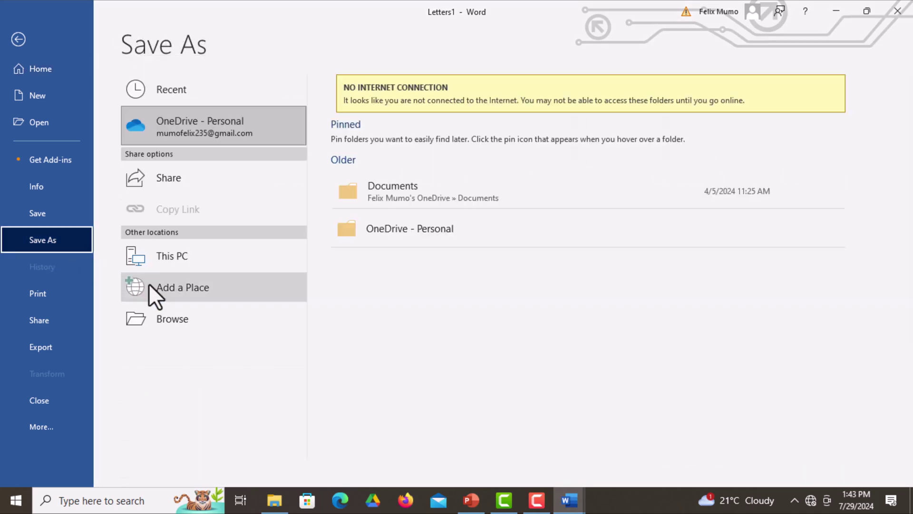
click(189, 318)
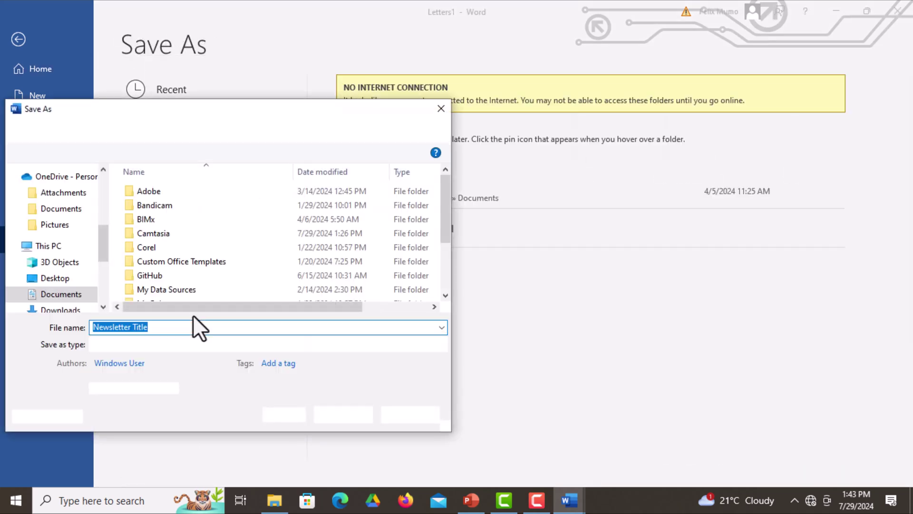
scroll(93, 304, down, 2)
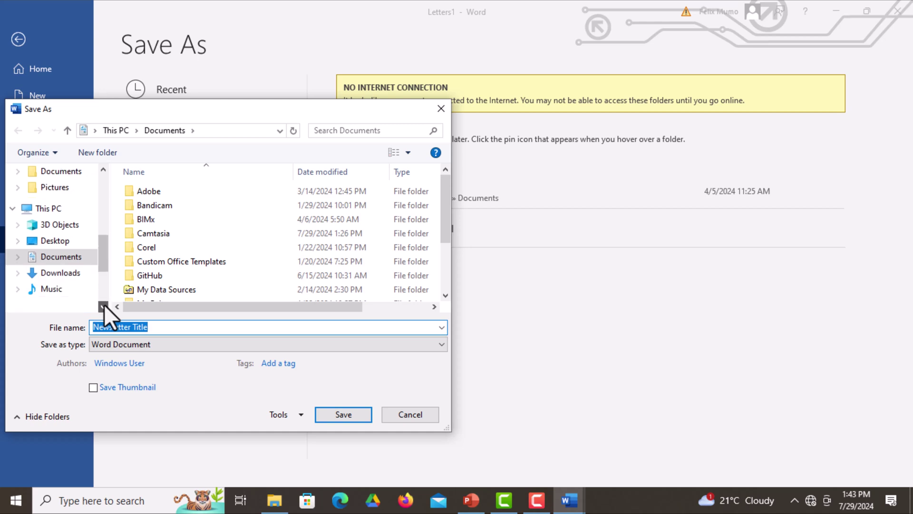
scroll(103, 304, down, 1)
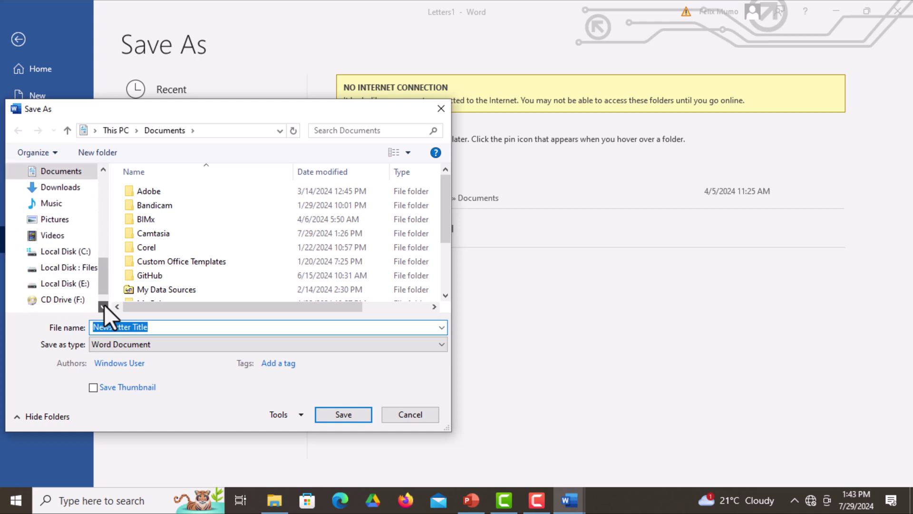
click(73, 286)
click(146, 248)
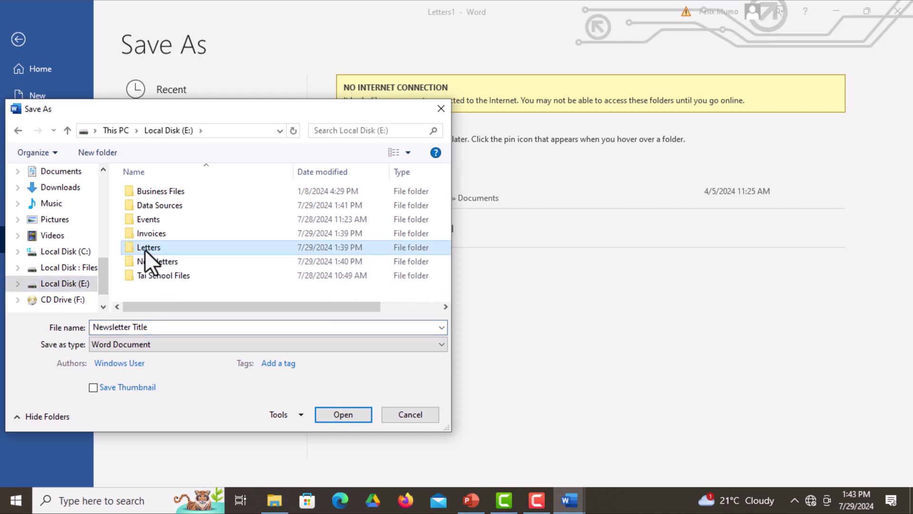
click(343, 415)
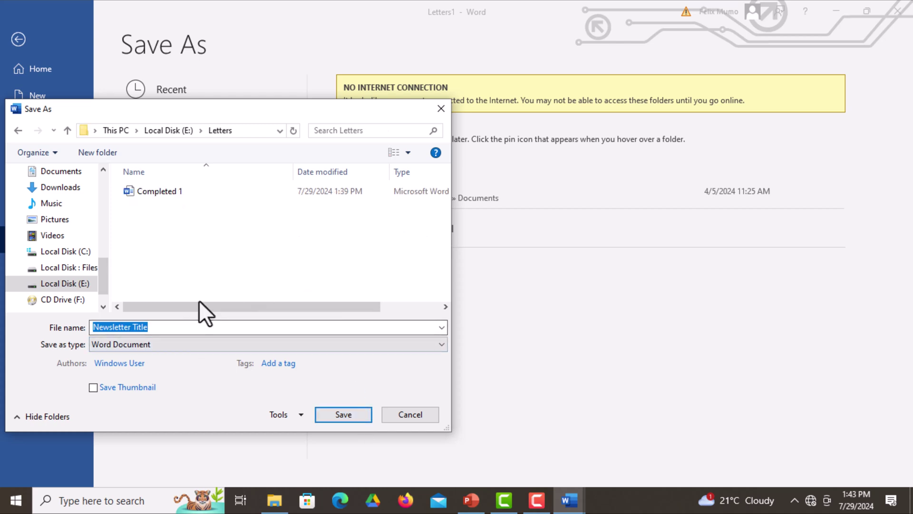
click(206, 325)
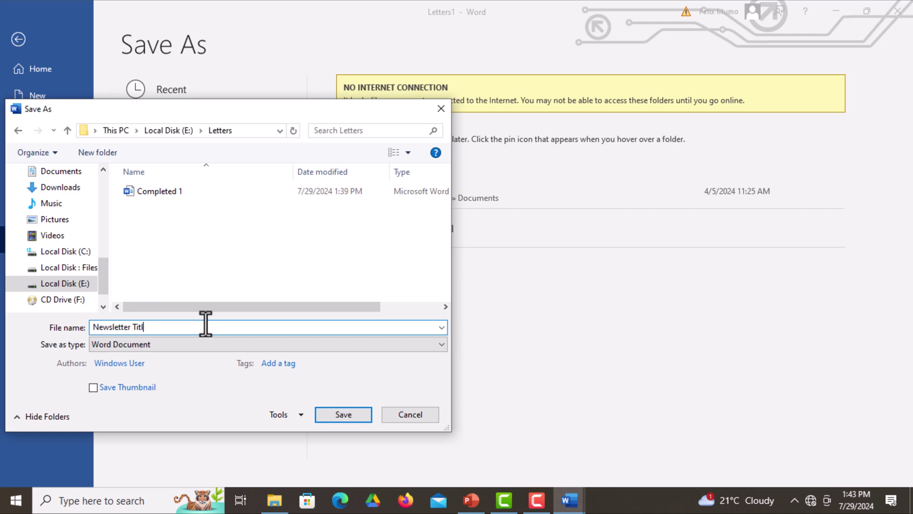
text(Co)
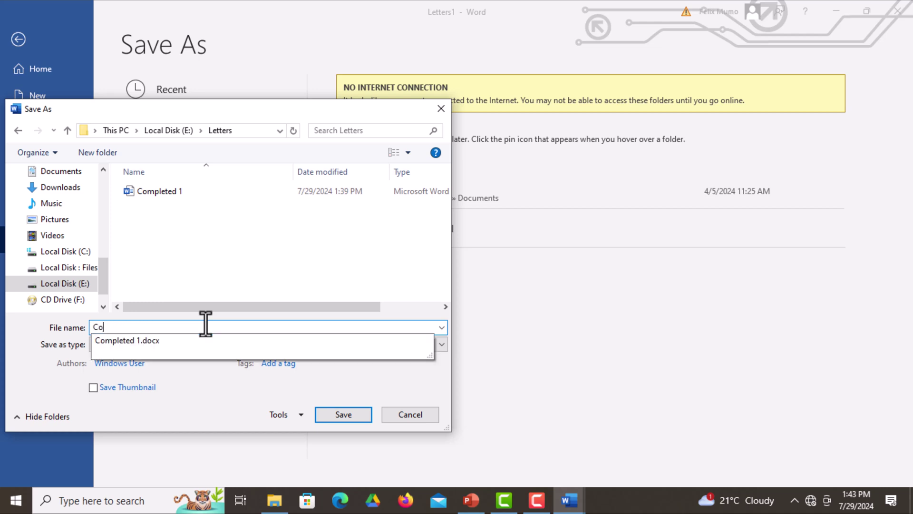
text(mpleted 2)
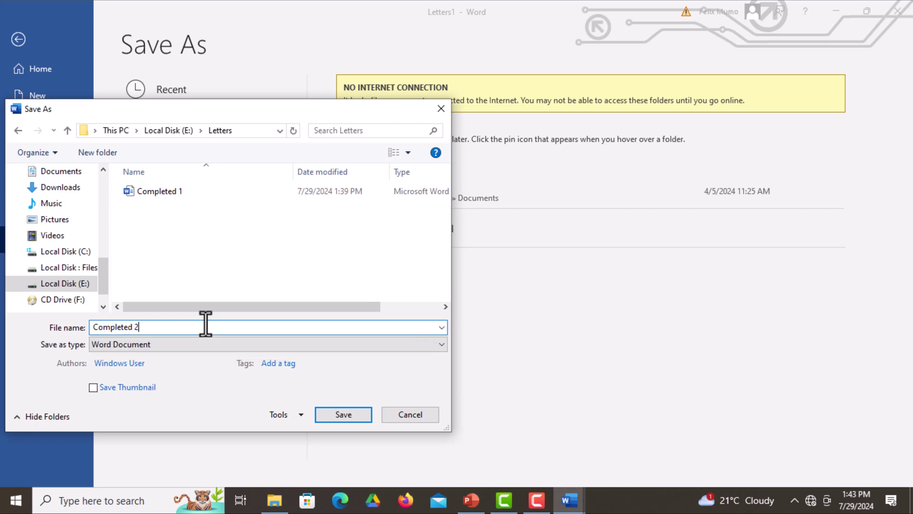
click(359, 414)
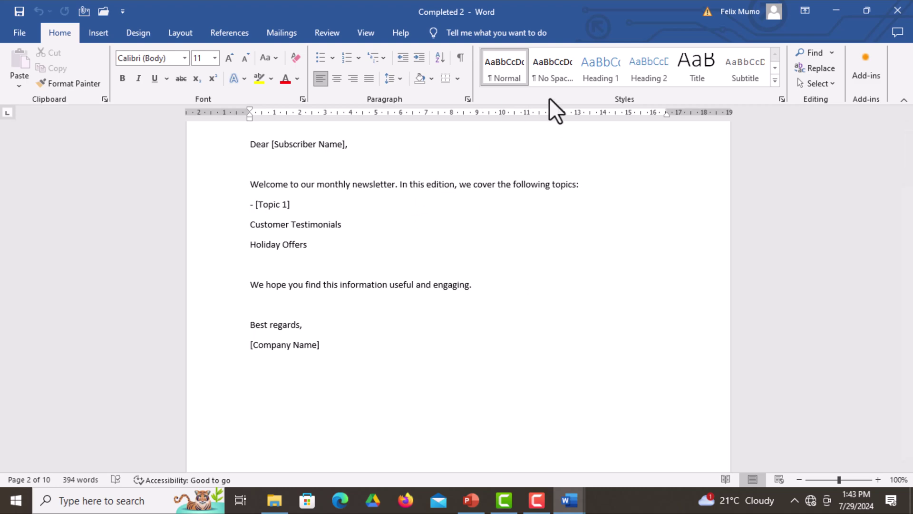
Close the Completed 2 and Newsletter documents, and read the Question 3 tasks on the next PowerPoint slide
click(898, 10)
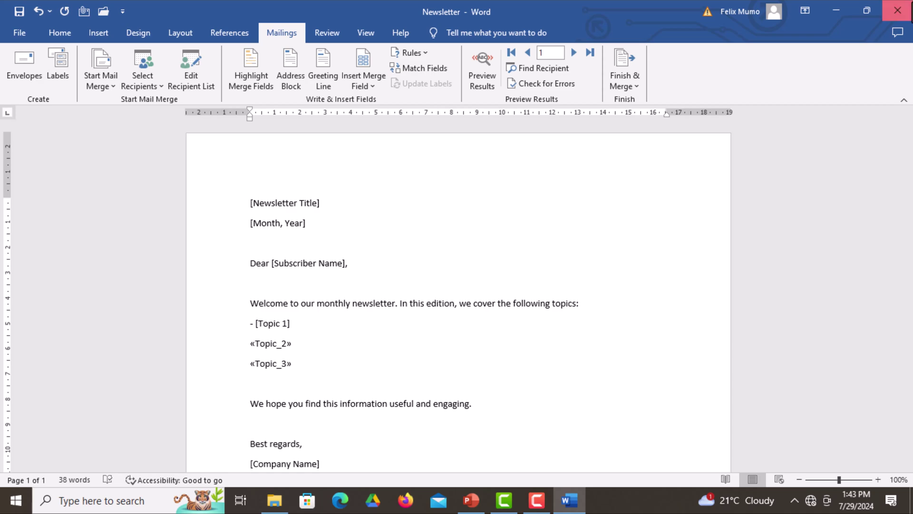
click(898, 11)
click(500, 347)
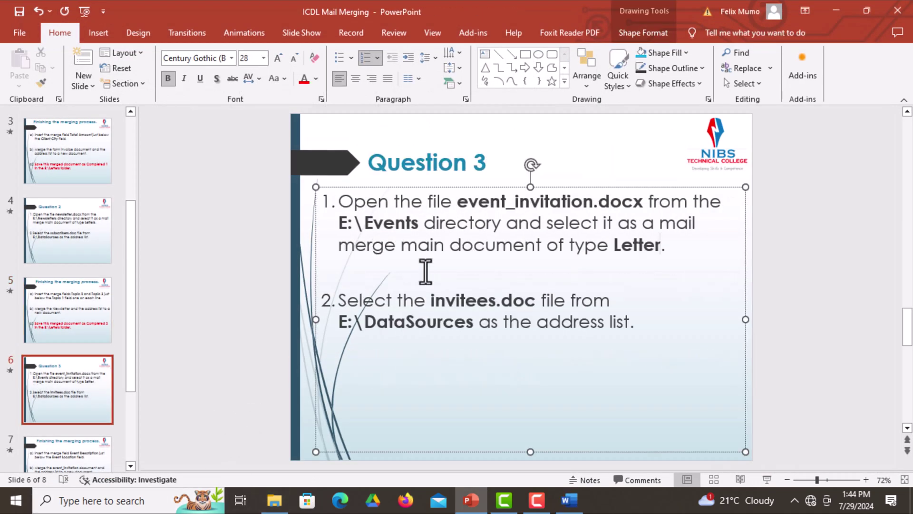
click(762, 265)
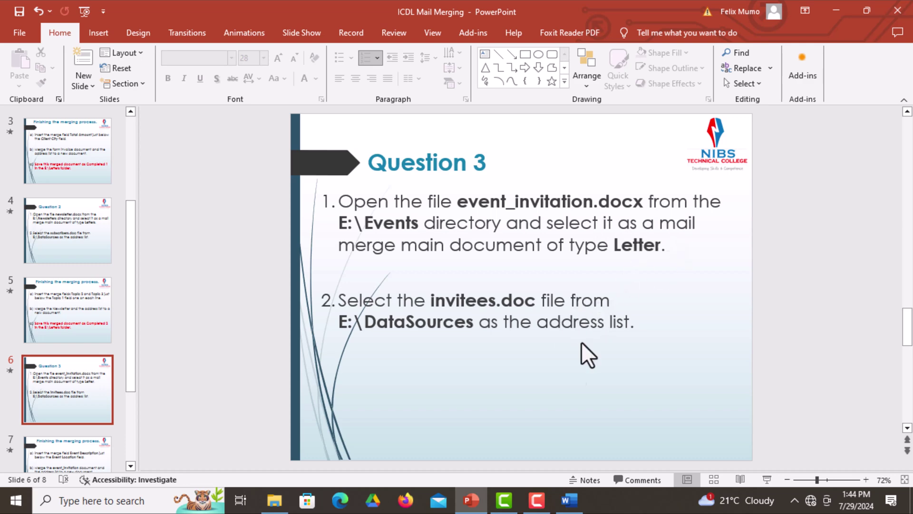
Switch to Word and open the Event_Invitation document from the E:\Events folder
click(569, 499)
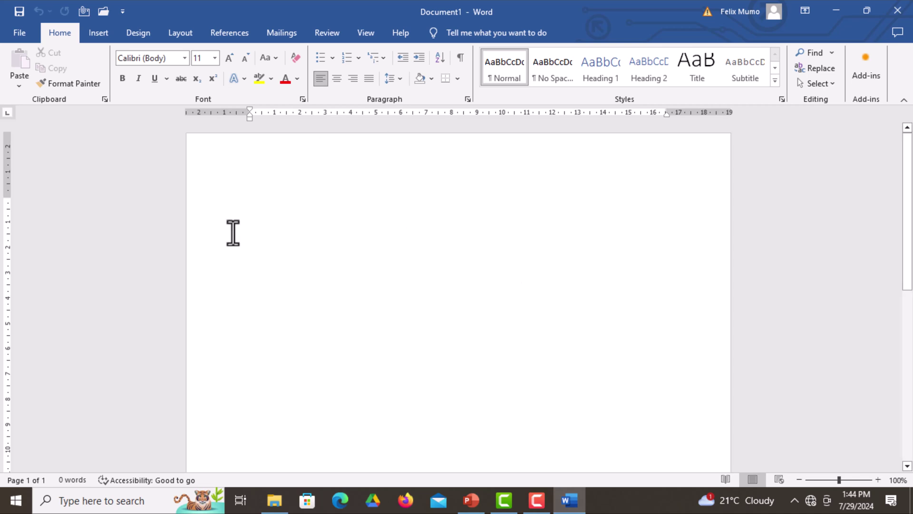
click(20, 33)
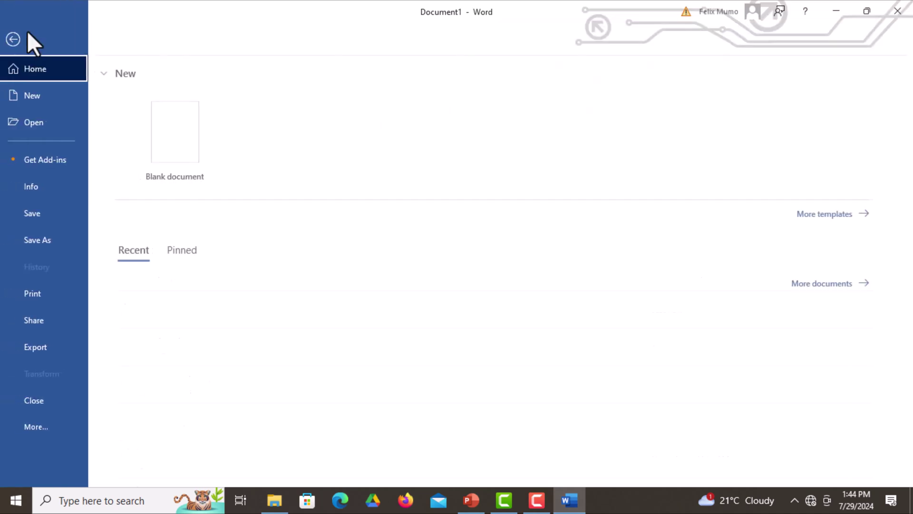
click(55, 124)
click(186, 249)
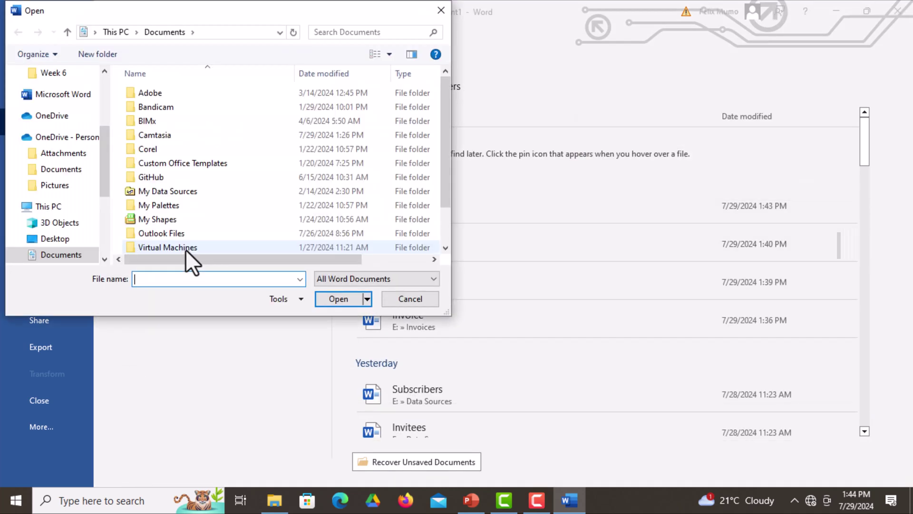
scroll(105, 196, down, 4)
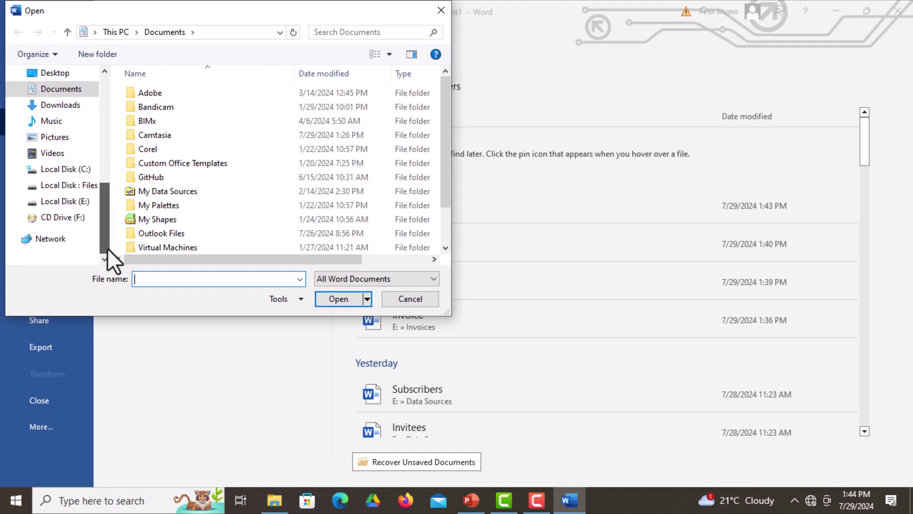
click(66, 202)
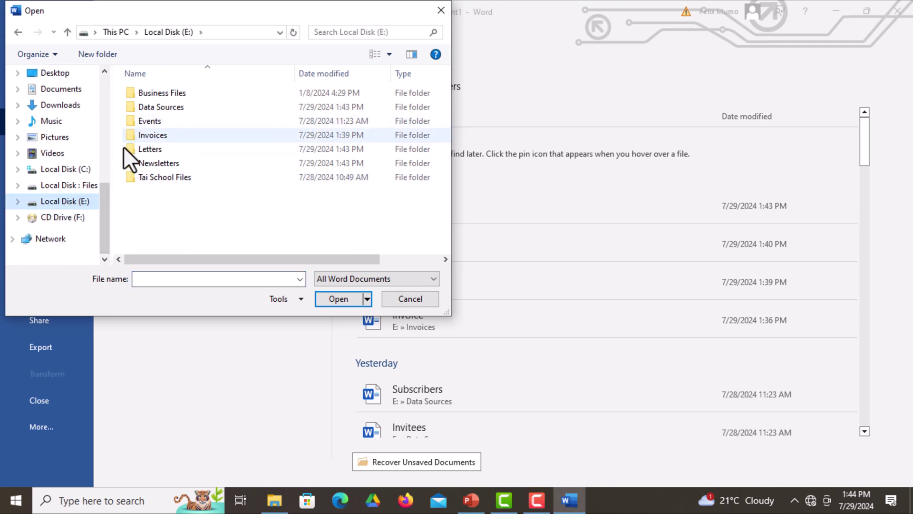
click(155, 118)
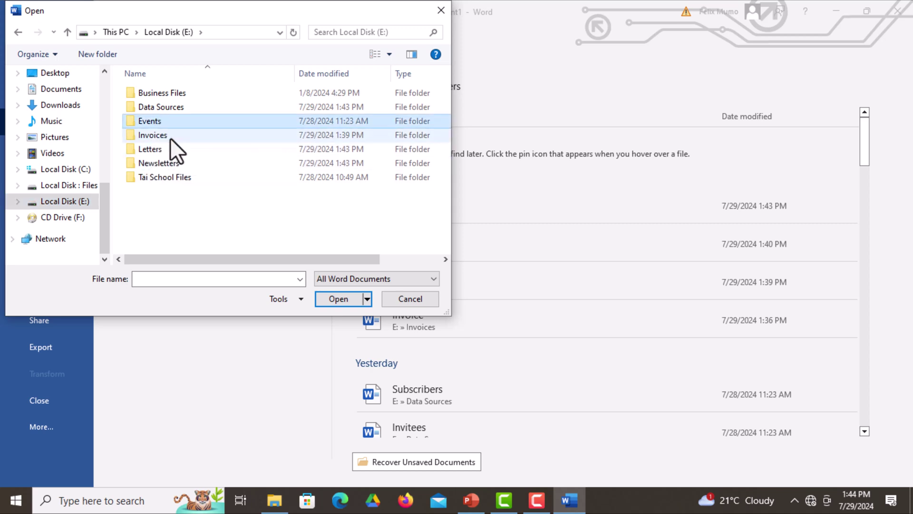
click(336, 299)
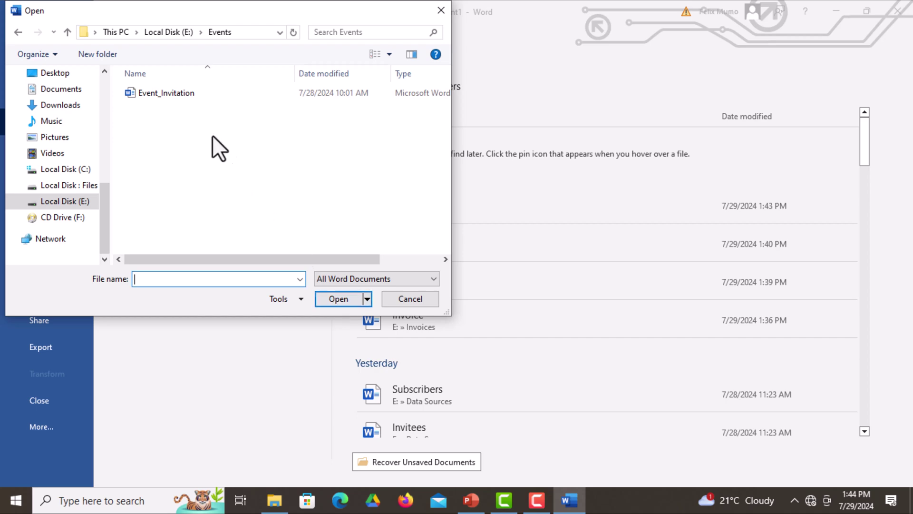
click(179, 97)
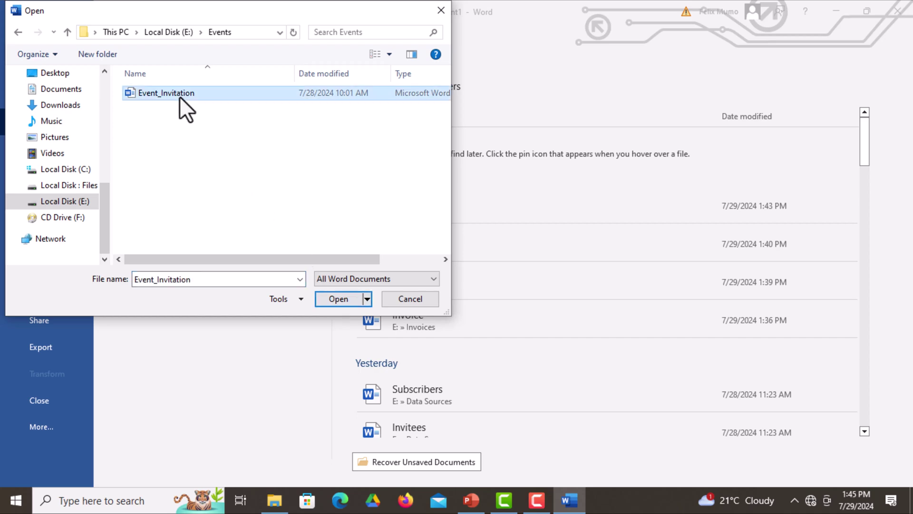
click(344, 296)
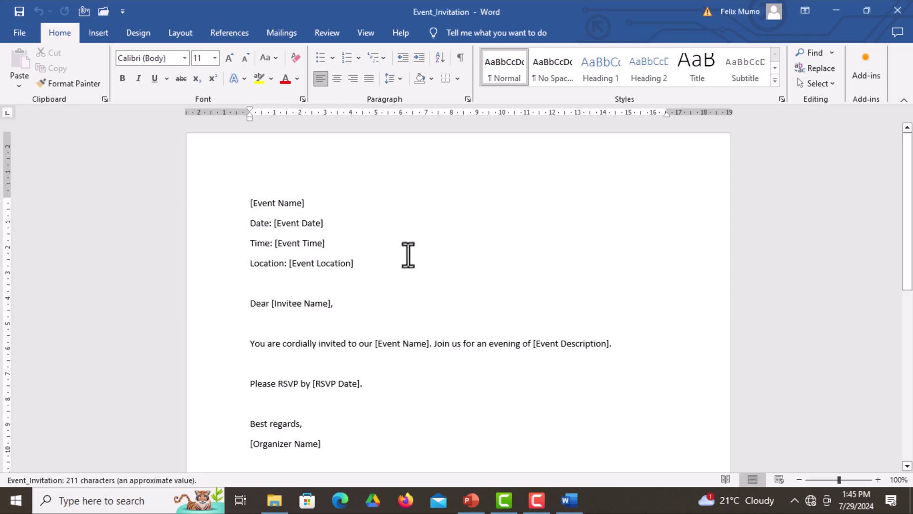
Set the event invitation as a mail merge main document of type Letters
click(295, 34)
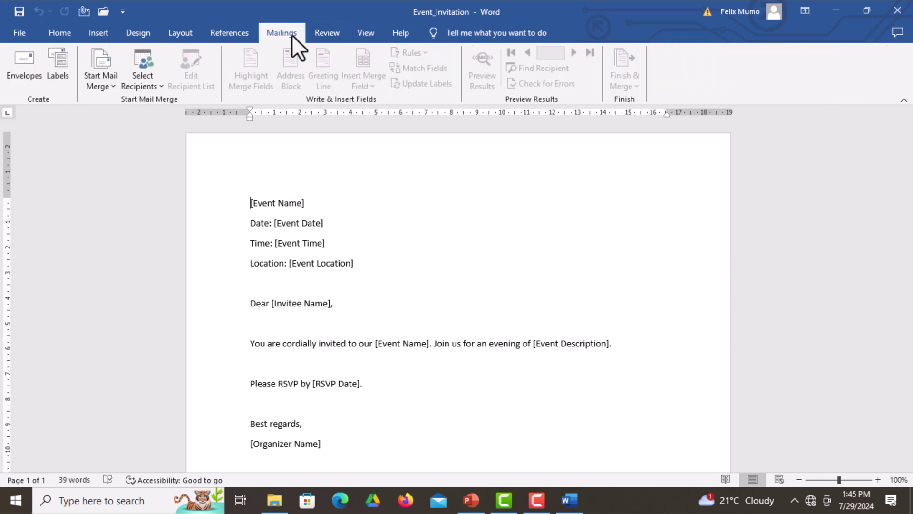
click(112, 86)
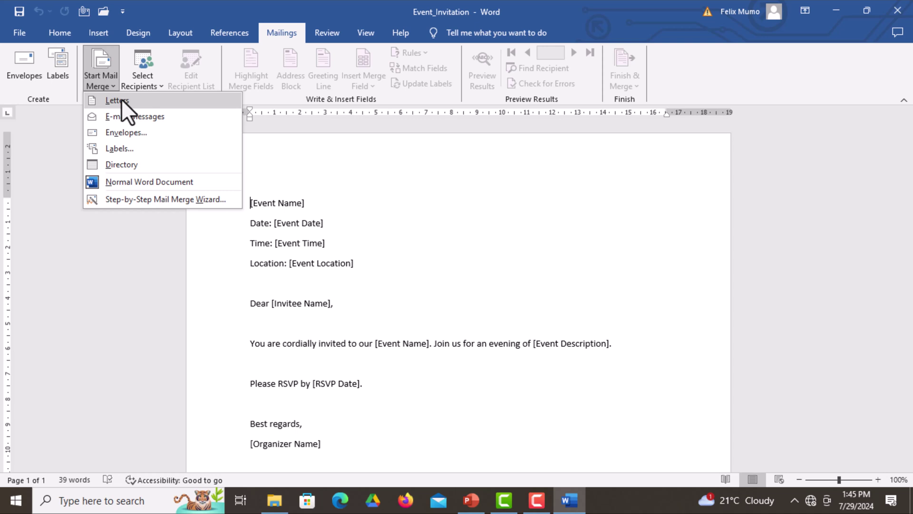
click(120, 100)
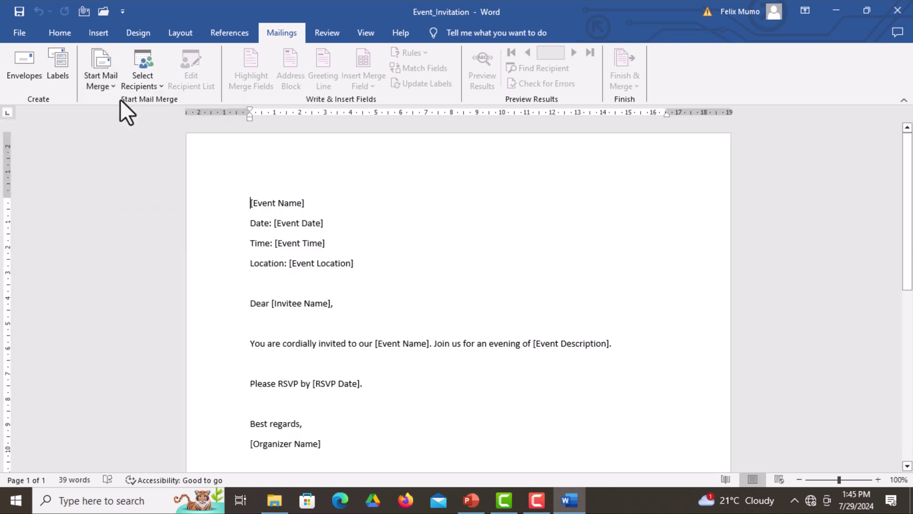
Select the existing Invitees file from the E:\Data Sources folder as the recipient list for the event invitation
click(153, 88)
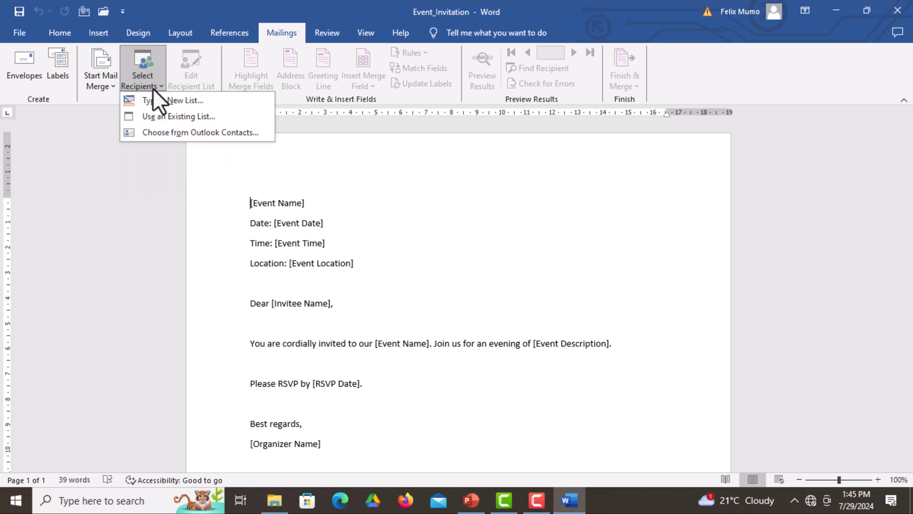
click(164, 118)
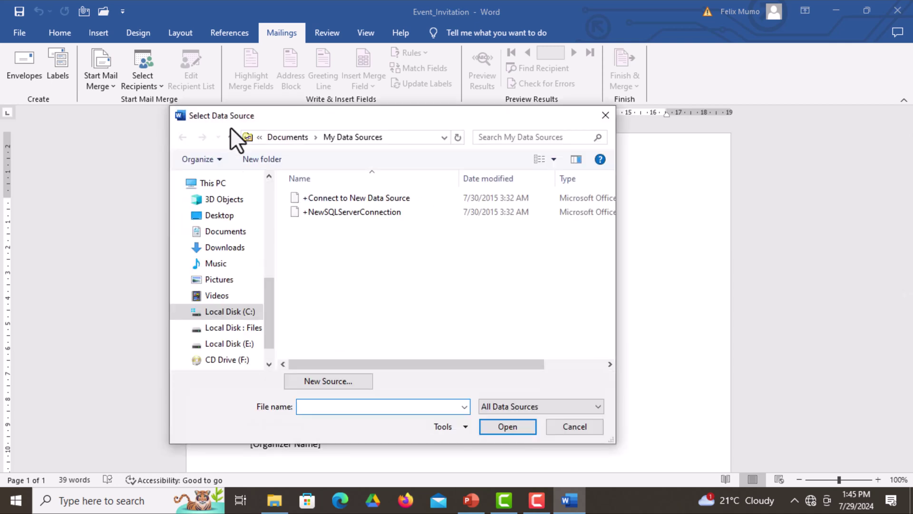
click(228, 343)
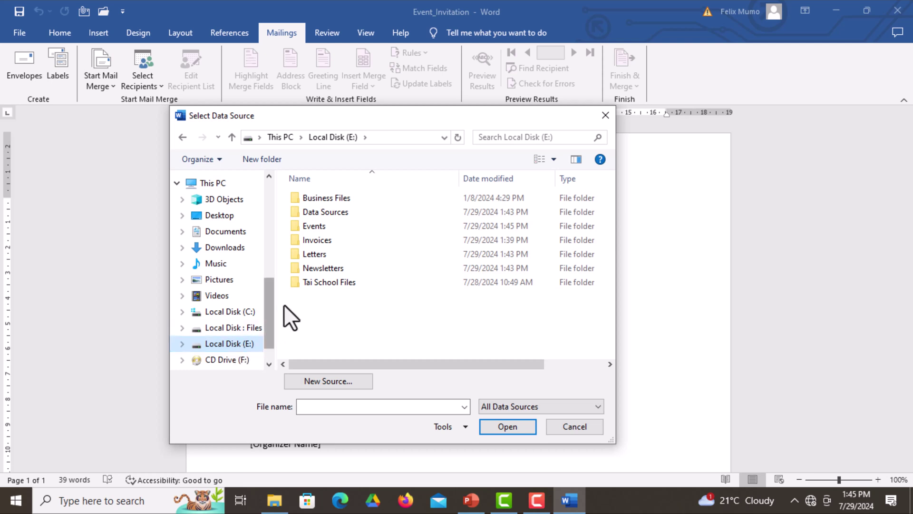
click(348, 215)
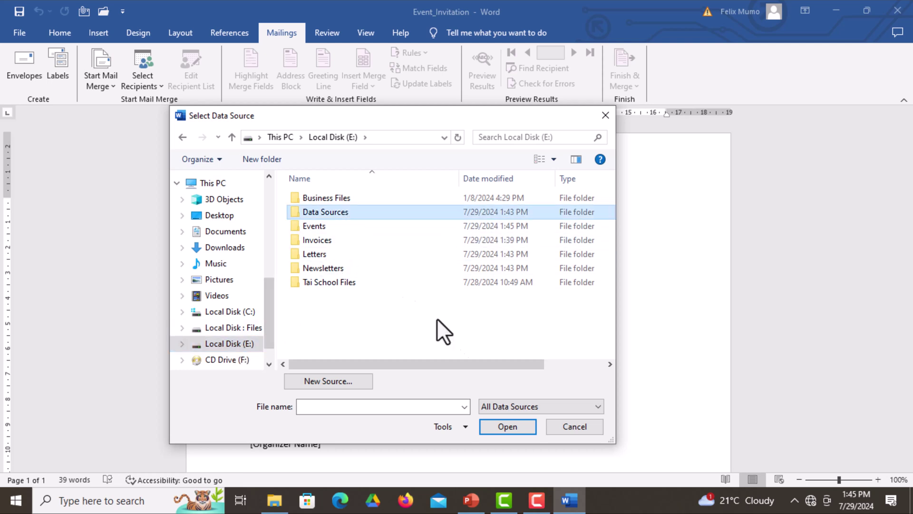
click(499, 428)
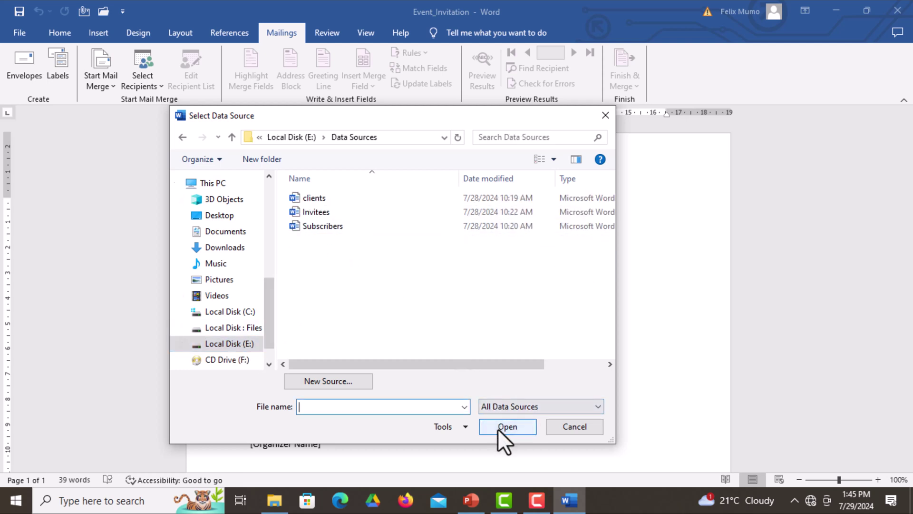
click(326, 214)
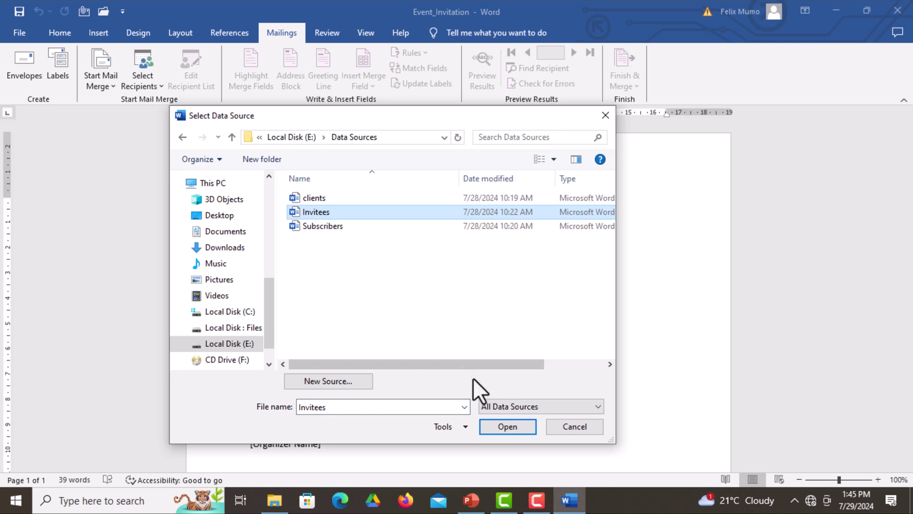
click(497, 424)
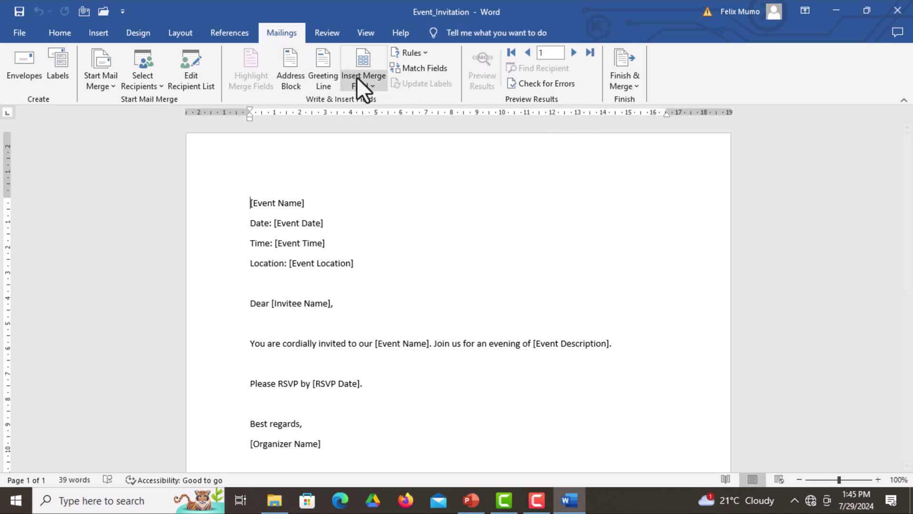
Check the merge fields available from the recipient list, and switch to PowerPoint to read the finishing tasks on slide 7
click(373, 86)
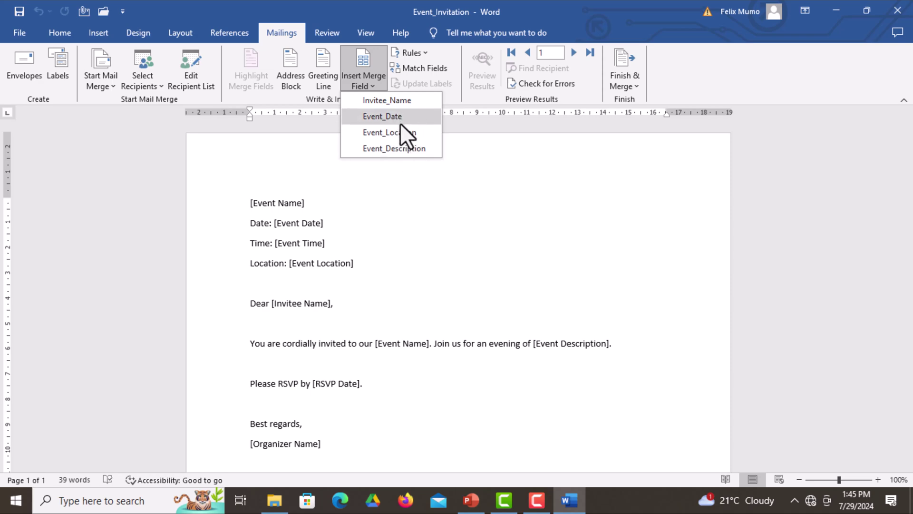
click(401, 206)
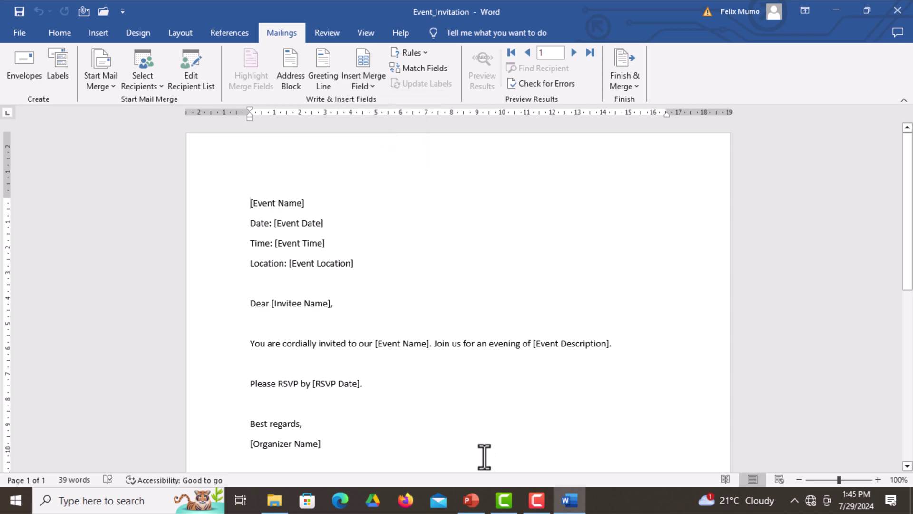
click(471, 500)
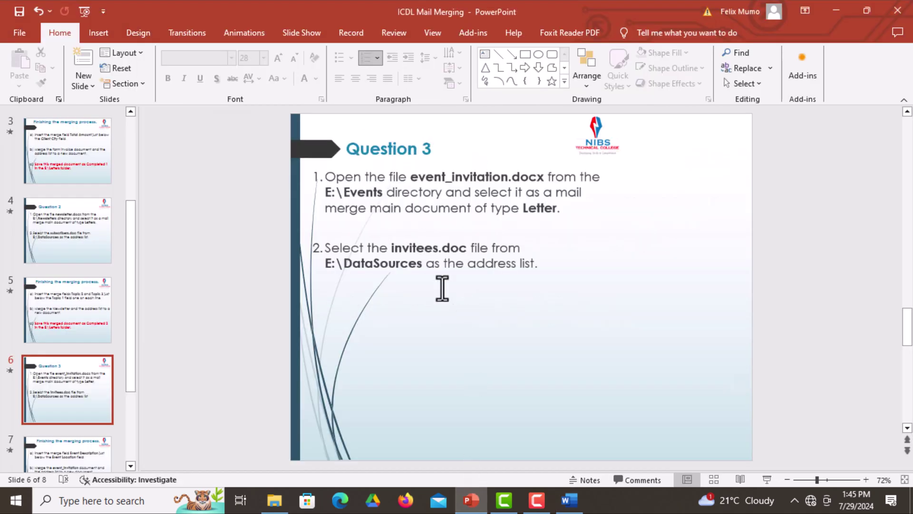
scroll(770, 303, down, 1)
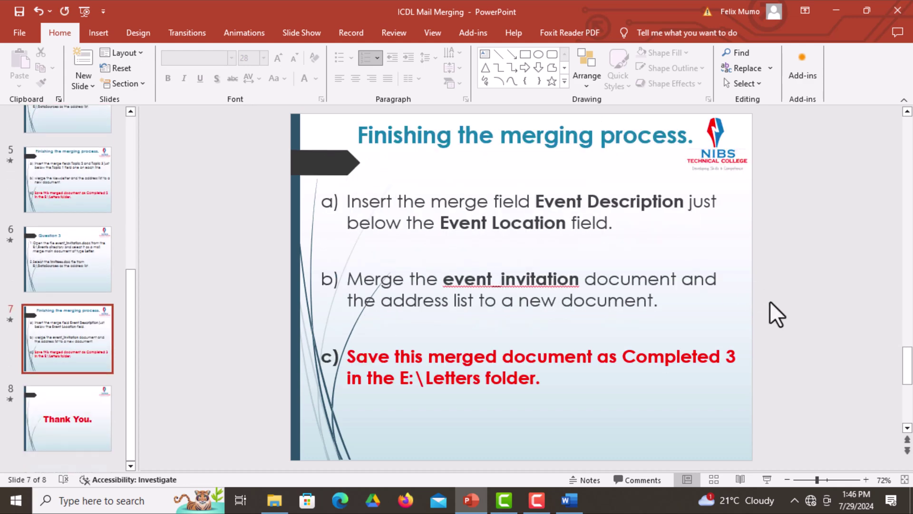